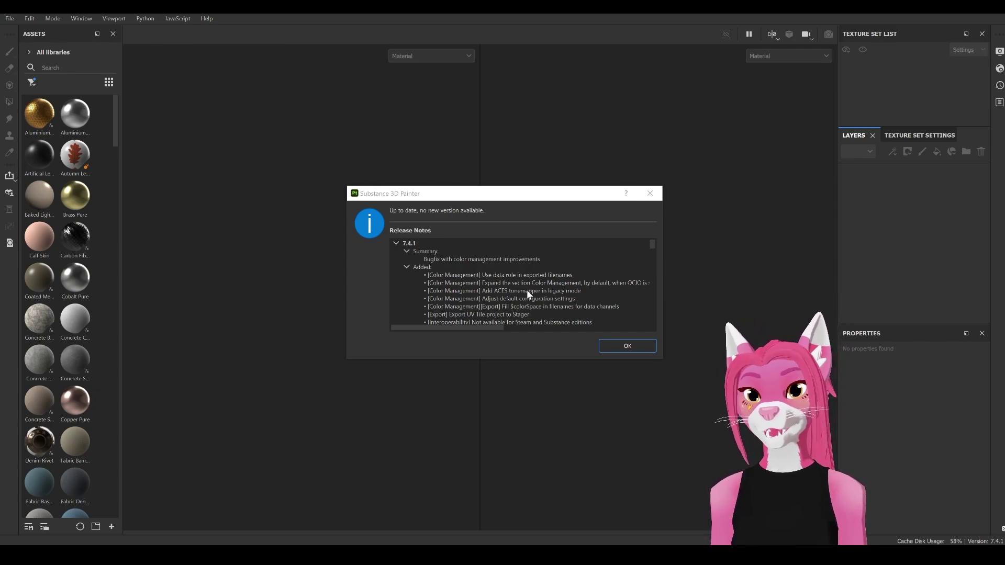
- Dismiss the 'Up to date' release notes notice for version 7.4.1
{"action": "left_click", "coordinate": [627, 347]}
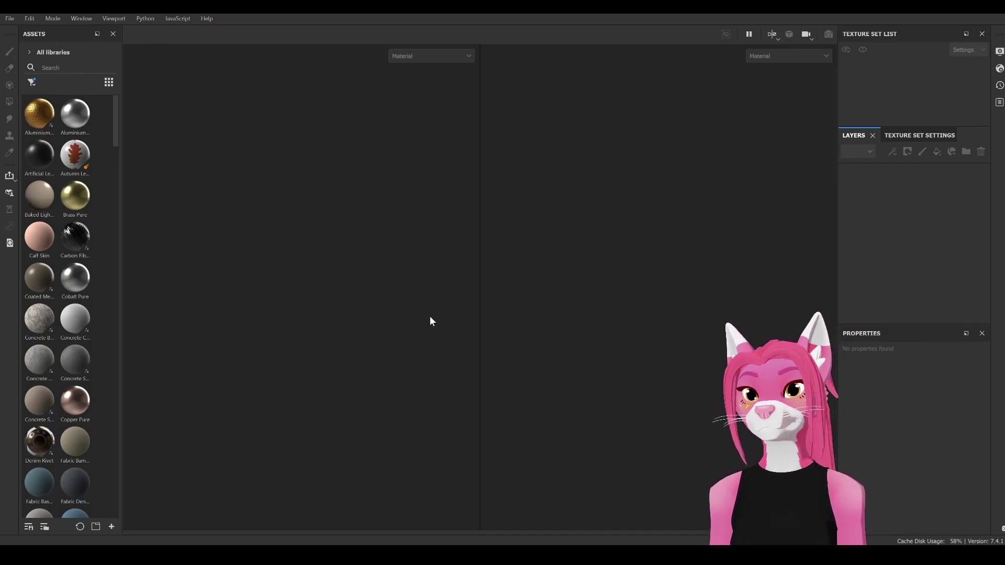
- Open the MeetMat.spp sample project from File > Open Sample
{"action": "left_click", "coordinate": [10, 19]}
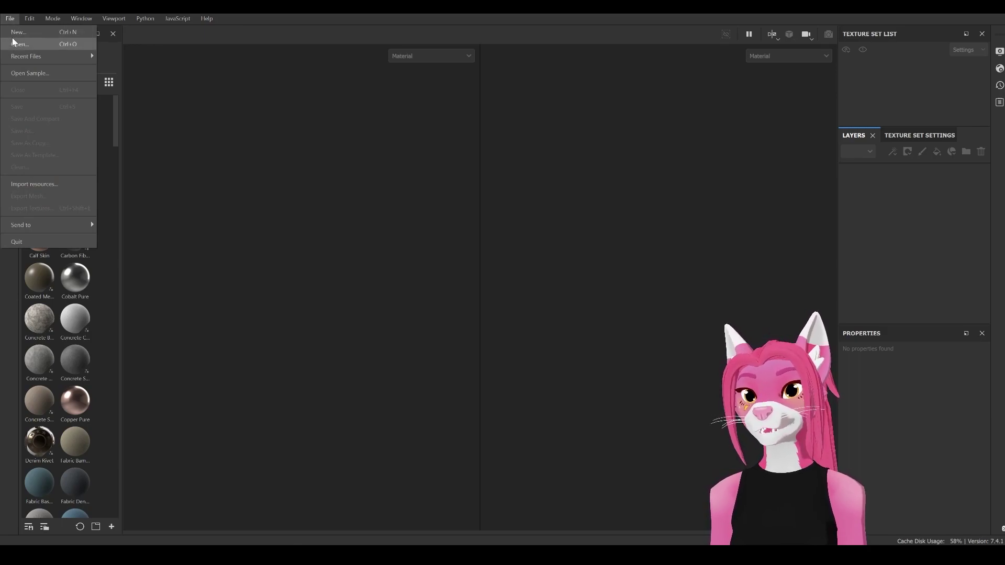
{"action": "left_click", "coordinate": [19, 74]}
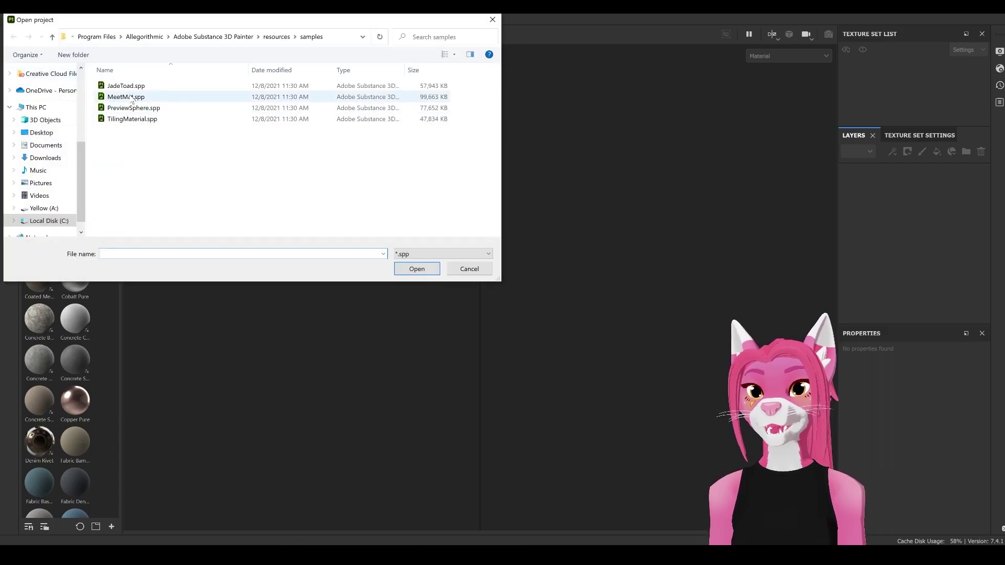
{"action": "double_click", "coordinate": [132, 98]}
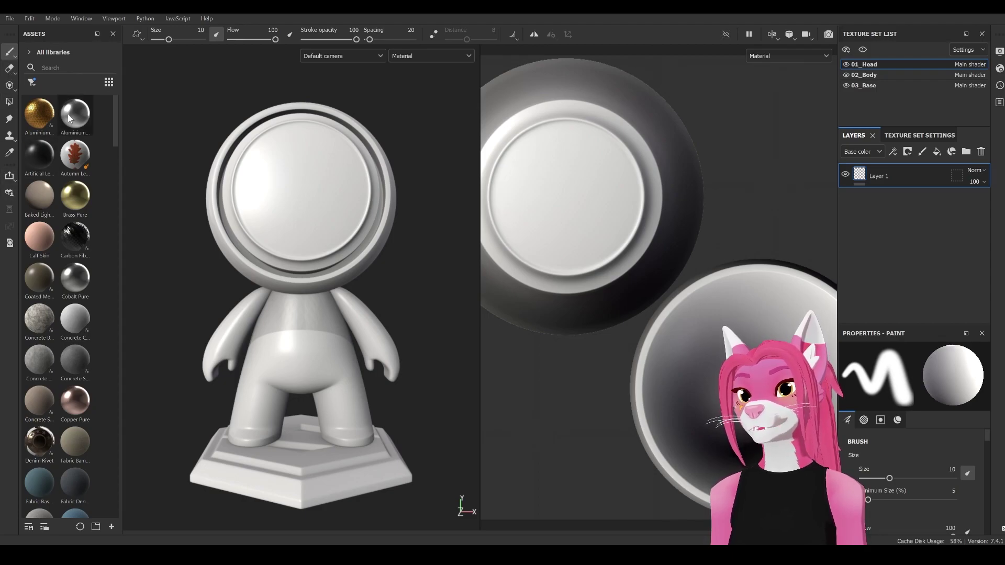
- Turn on mirrored painting symmetry and bring up the 3D/2D viewport layout choices
{"action": "mouse_move", "coordinate": [70, 117]}
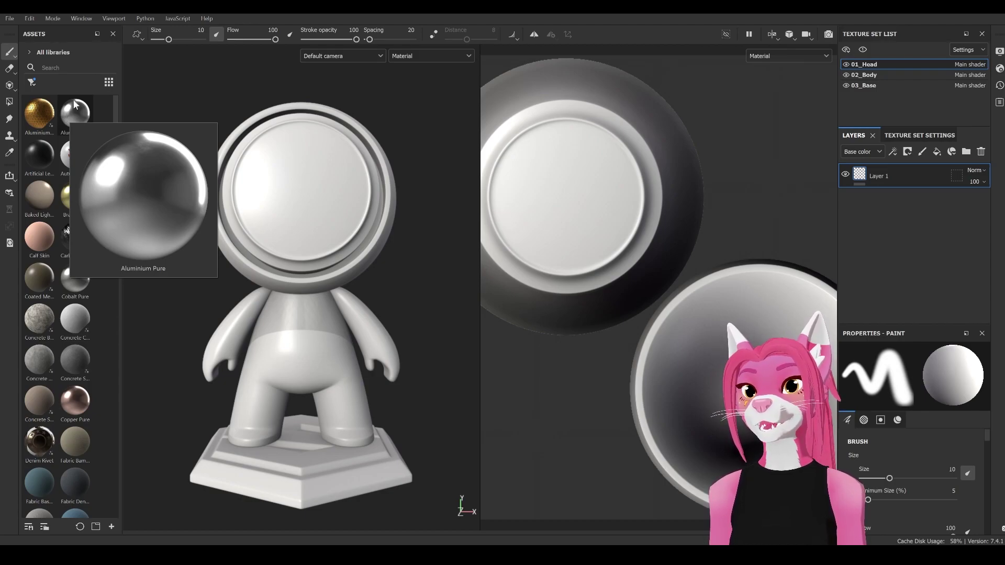
{"action": "left_click", "coordinate": [32, 83]}
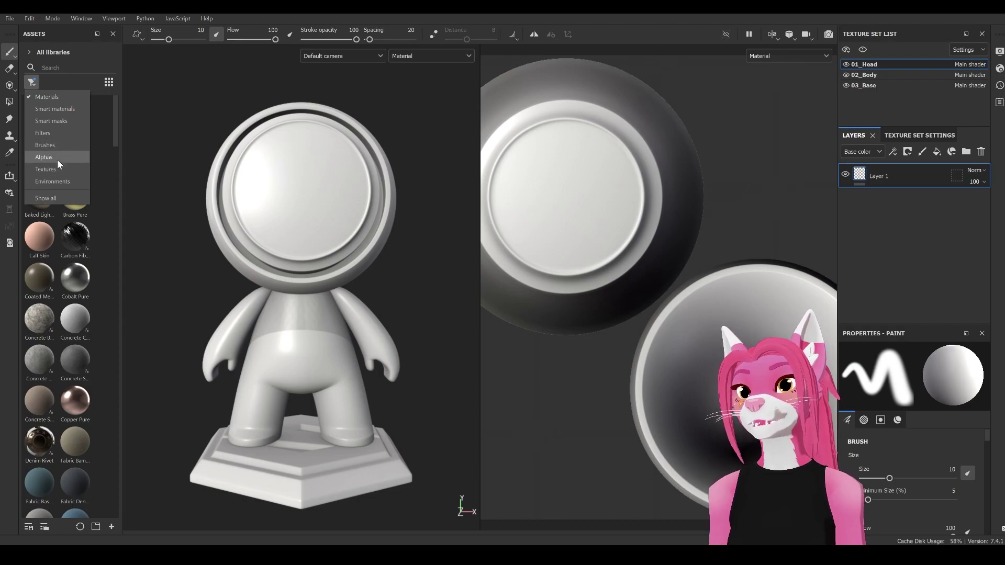
{"action": "left_click", "coordinate": [136, 75]}
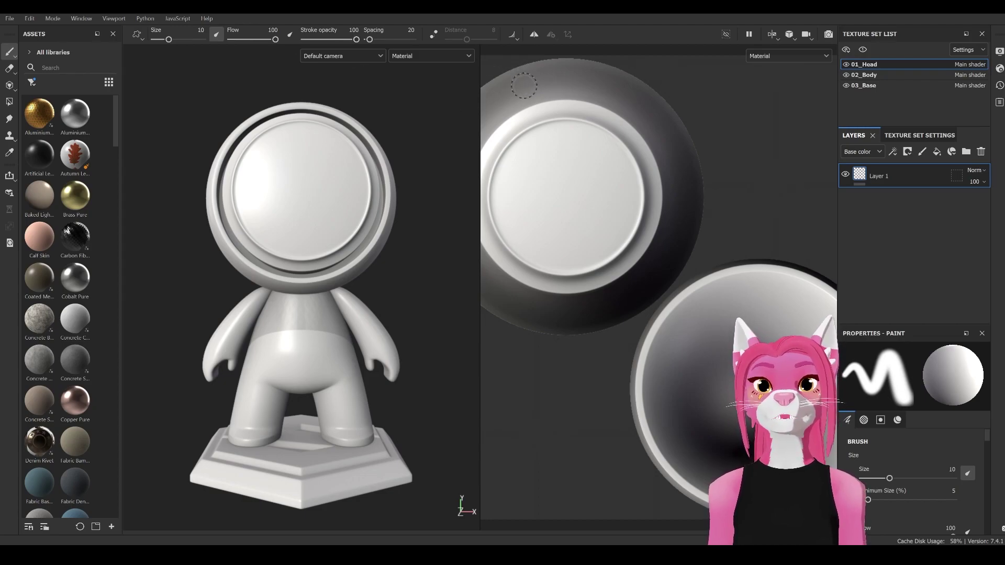
{"action": "left_click", "coordinate": [535, 33]}
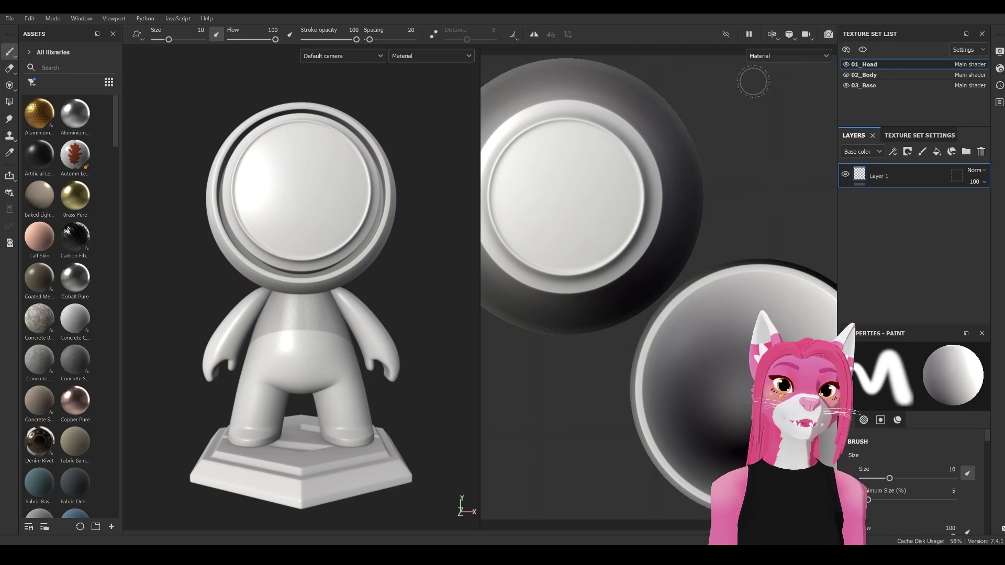
{"action": "left_click", "coordinate": [774, 35]}
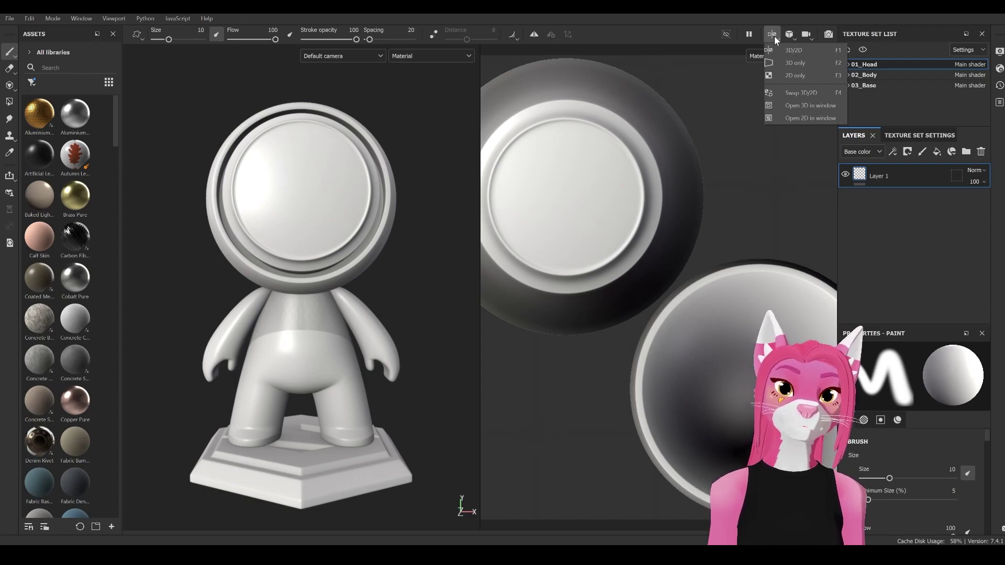
{"action": "left_click", "coordinate": [796, 60]}
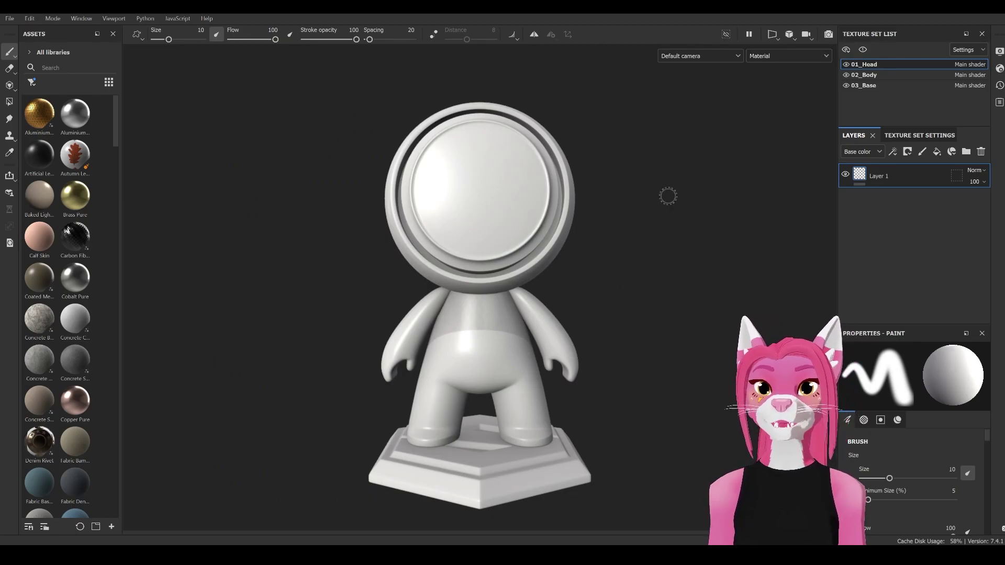
{"action": "left_click", "coordinate": [772, 36]}
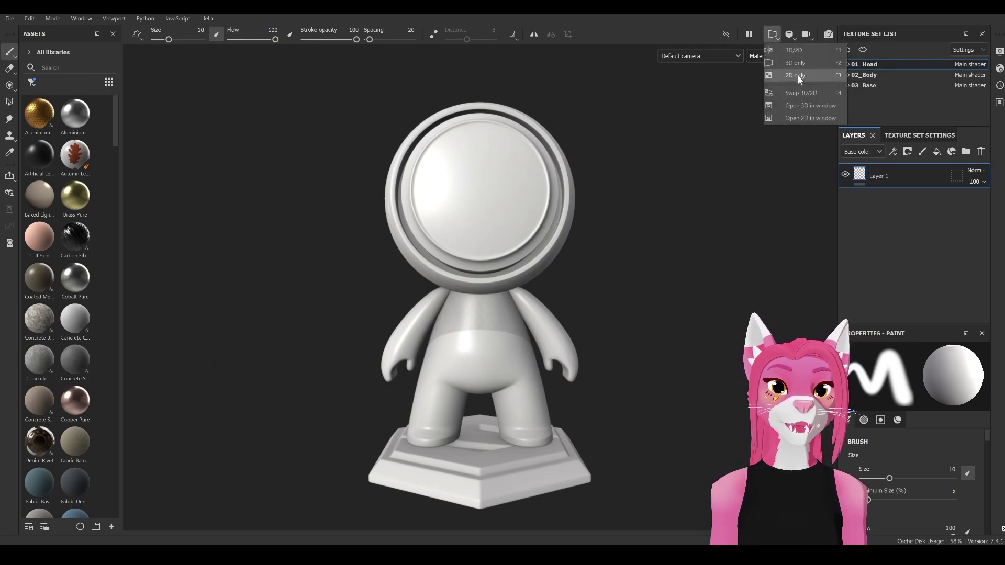
{"action": "left_click", "coordinate": [798, 76]}
{"action": "left_click", "coordinate": [768, 36]}
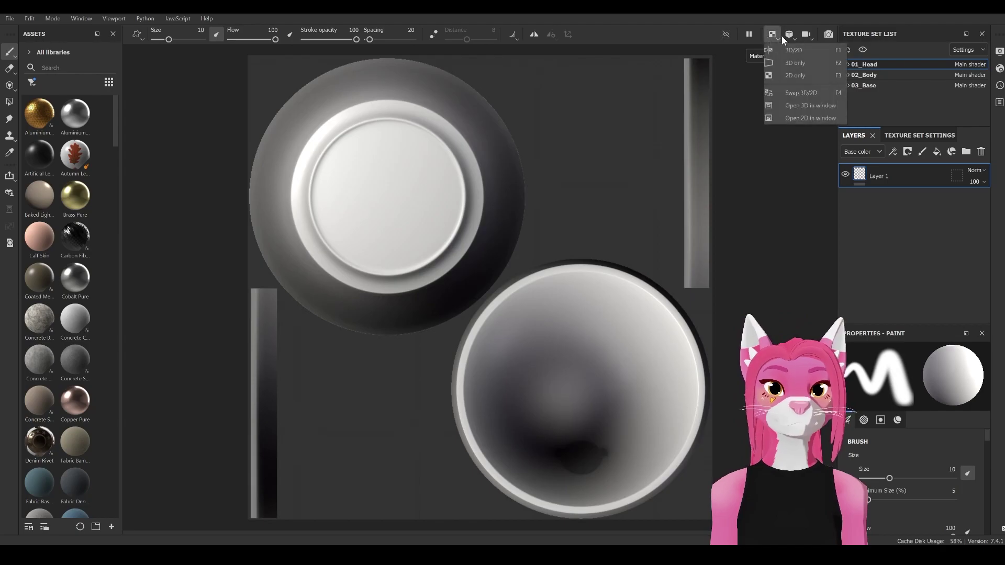
{"action": "left_click", "coordinate": [796, 48]}
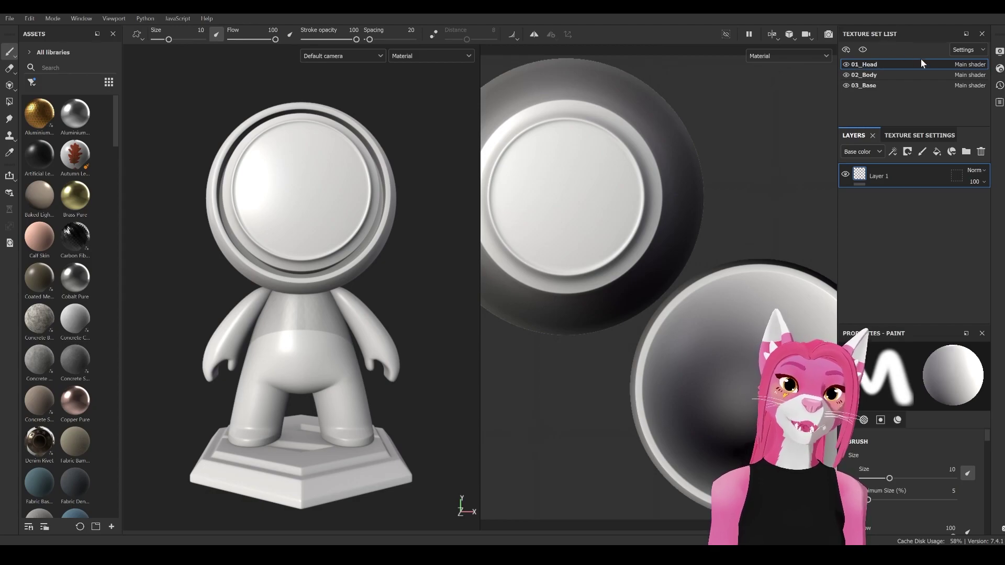
{"action": "left_click", "coordinate": [871, 75]}
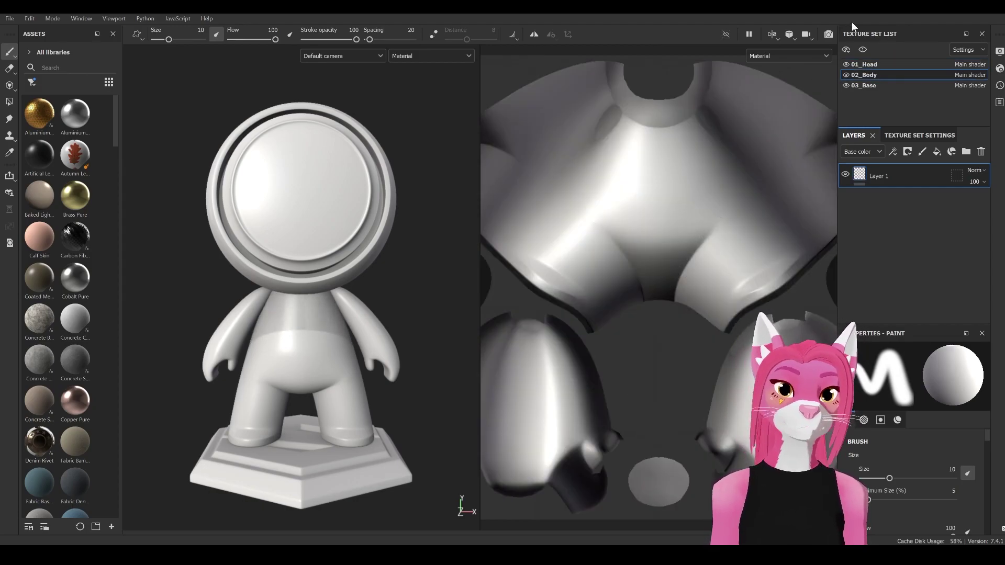
{"action": "left_click", "coordinate": [875, 63]}
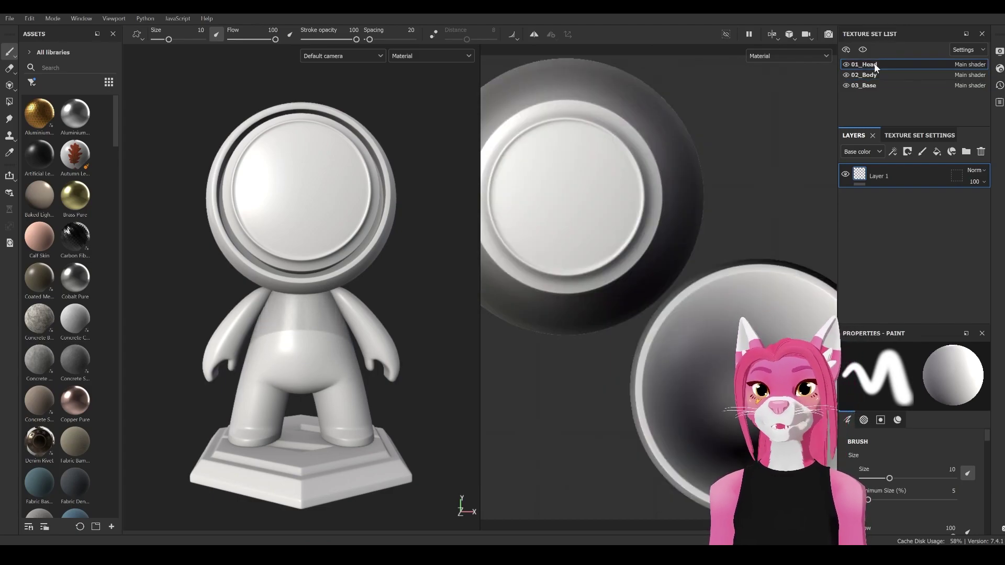
{"action": "left_click", "coordinate": [846, 65]}
{"action": "left_click", "coordinate": [846, 64]}
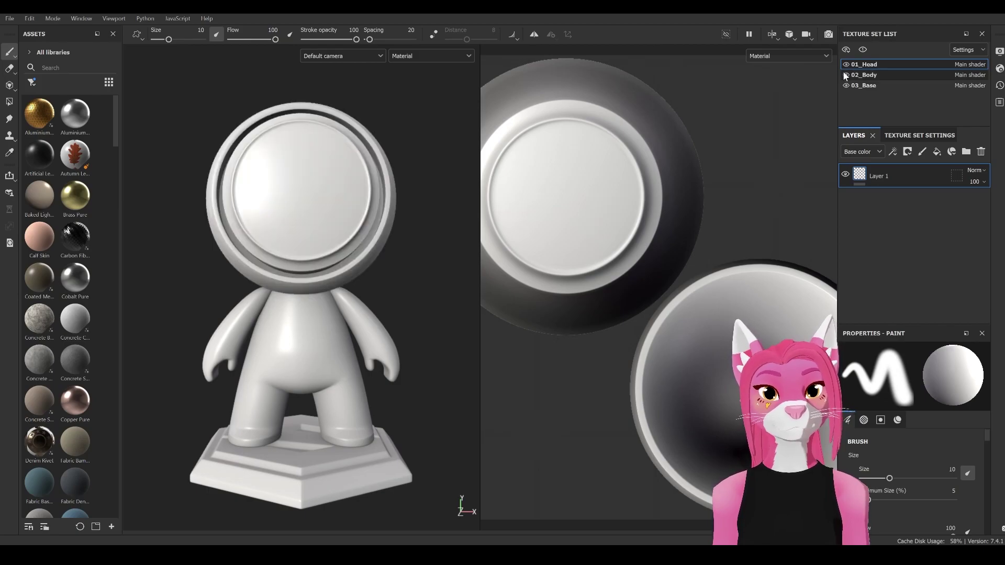
{"action": "left_click", "coordinate": [846, 75]}
{"action": "left_click", "coordinate": [846, 86]}
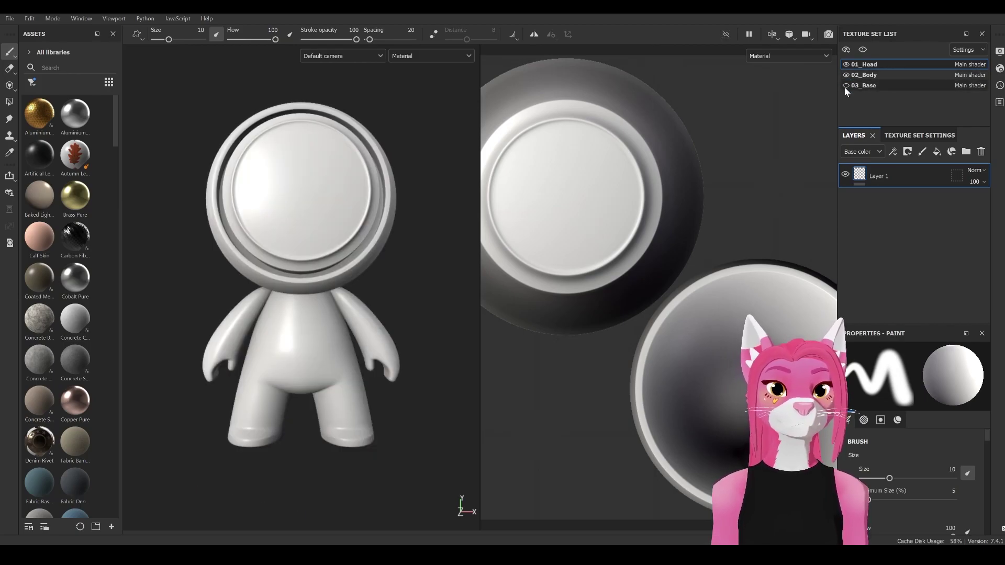
{"action": "left_click", "coordinate": [847, 86]}
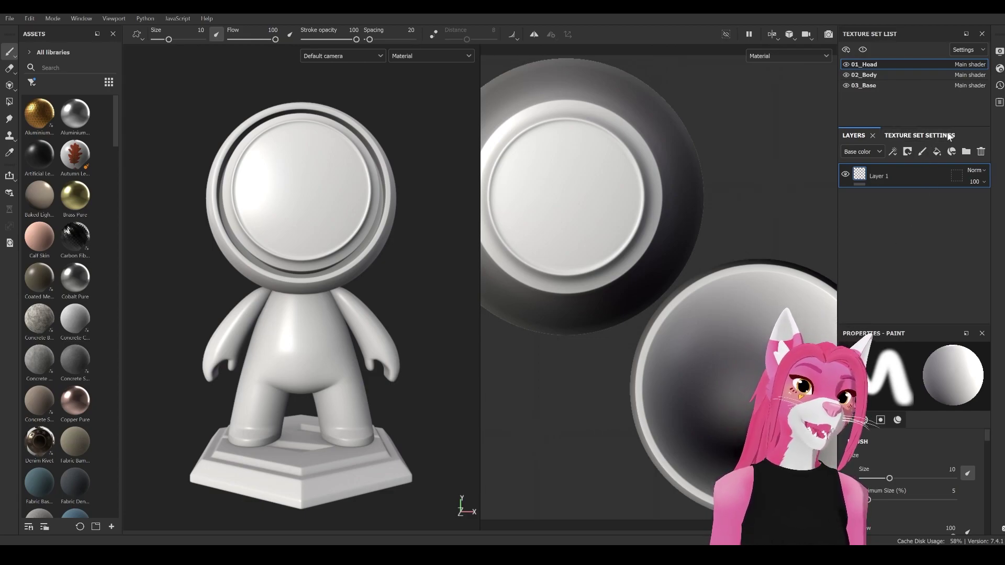
{"action": "left_click", "coordinate": [917, 135]}
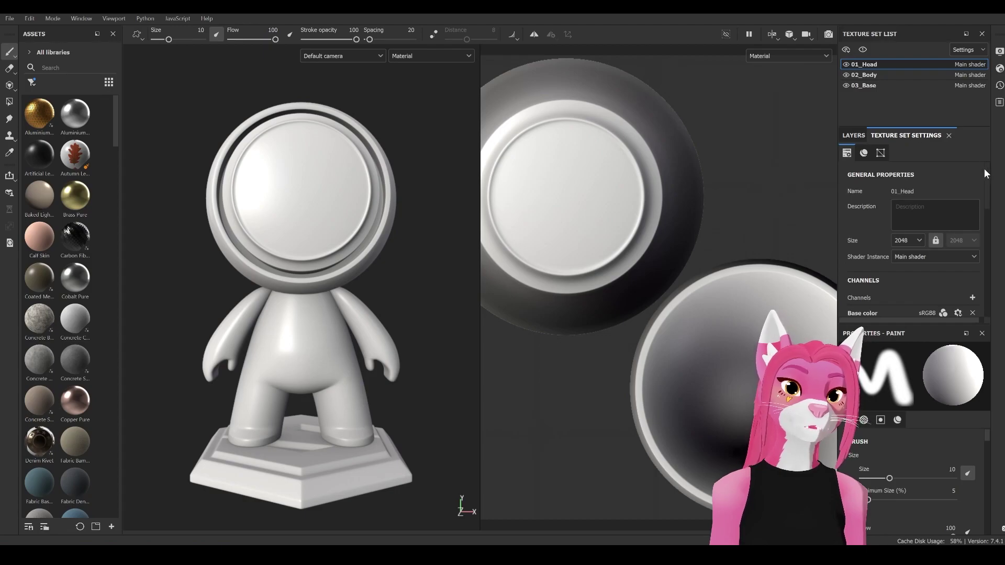
{"action": "left_click_drag", "start_coordinate": [987, 177], "coordinate": [975, 265]}
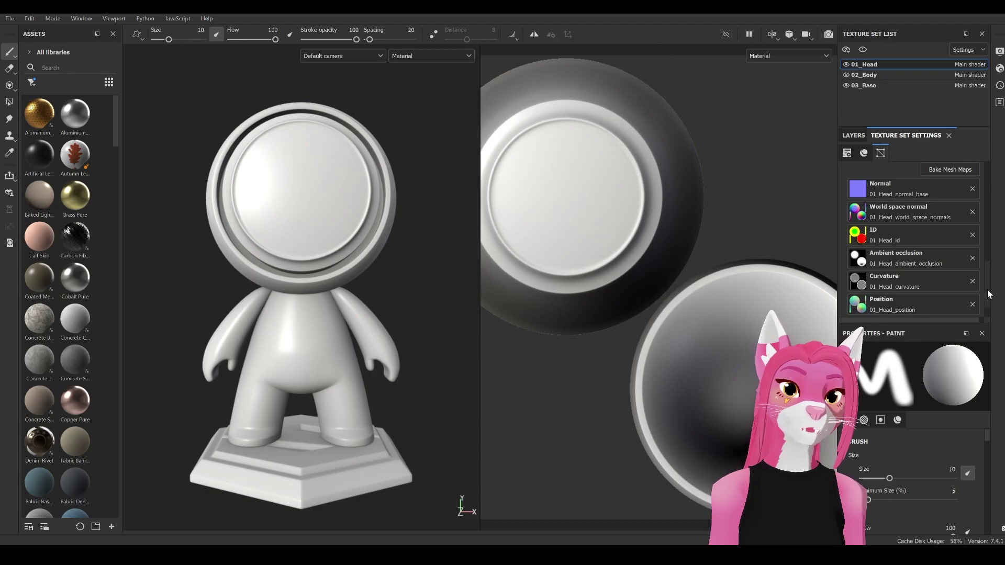
{"action": "left_click_drag", "start_coordinate": [989, 294], "coordinate": [990, 203]}
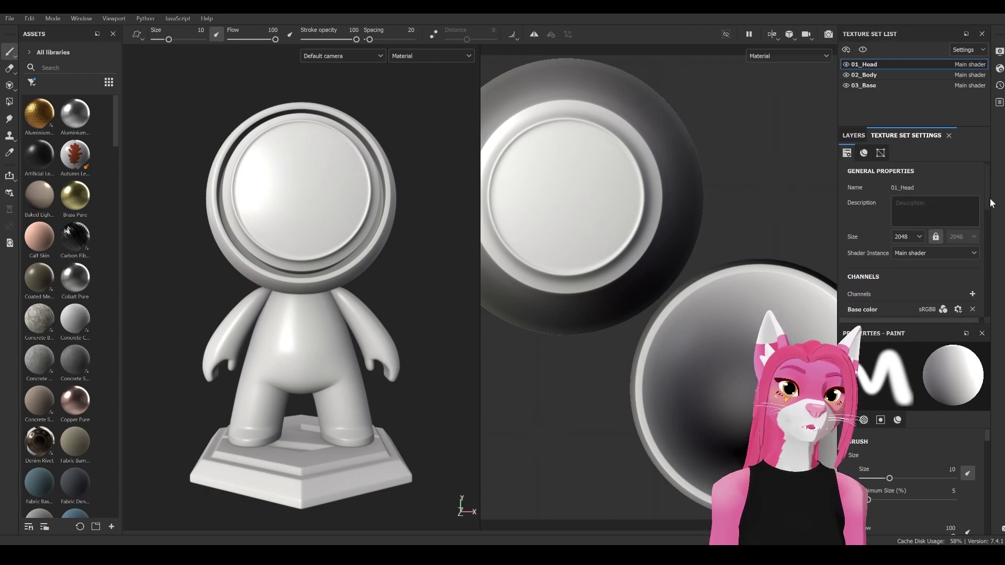
{"action": "left_click", "coordinate": [915, 236]}
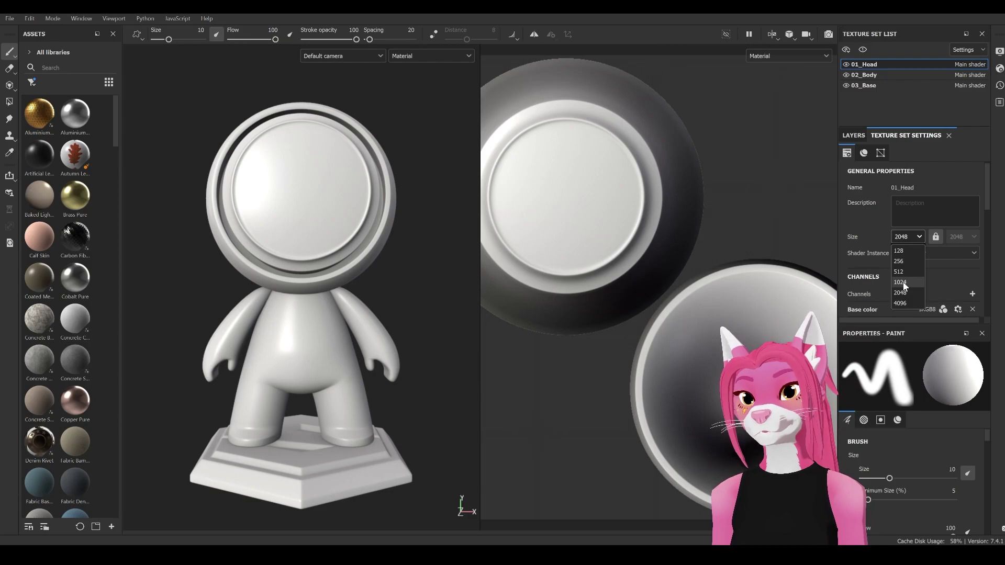
{"action": "left_click", "coordinate": [918, 239]}
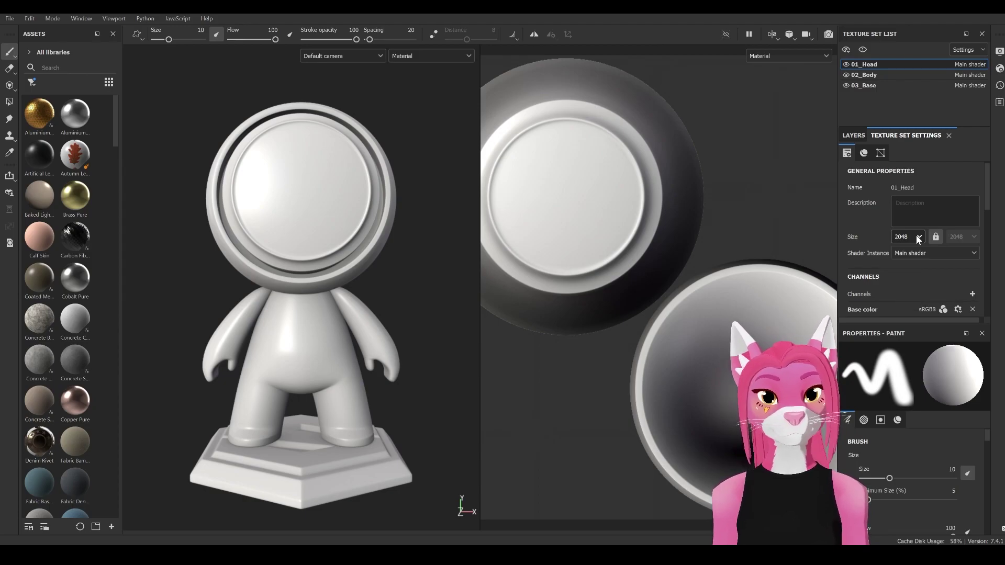
{"action": "left_click", "coordinate": [853, 136]}
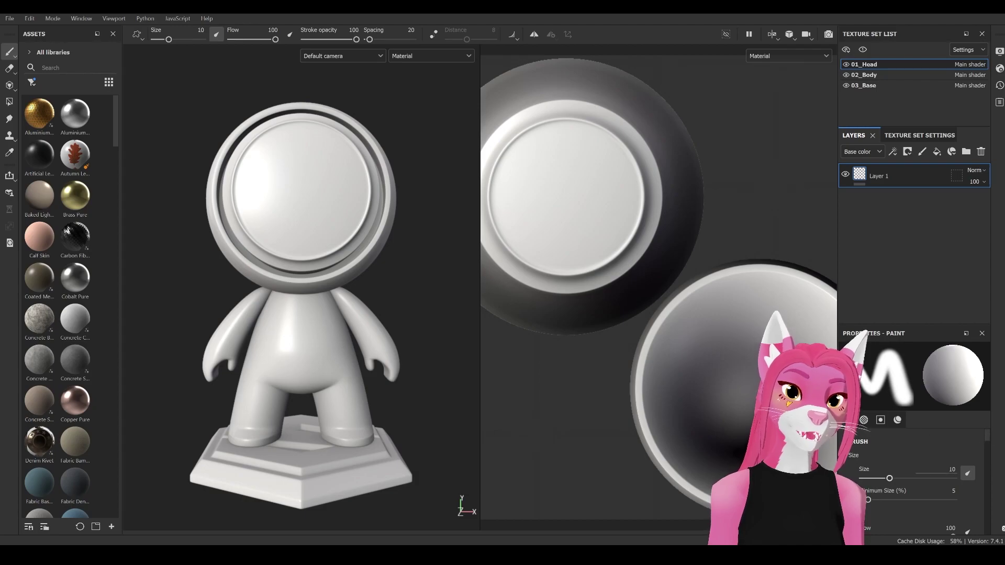
- Scroll down the Properties - Paint panel to reach the brush settings
{"action": "scroll", "coordinate": [983, 445], "scroll_direction": "down", "scroll_amount": 5}
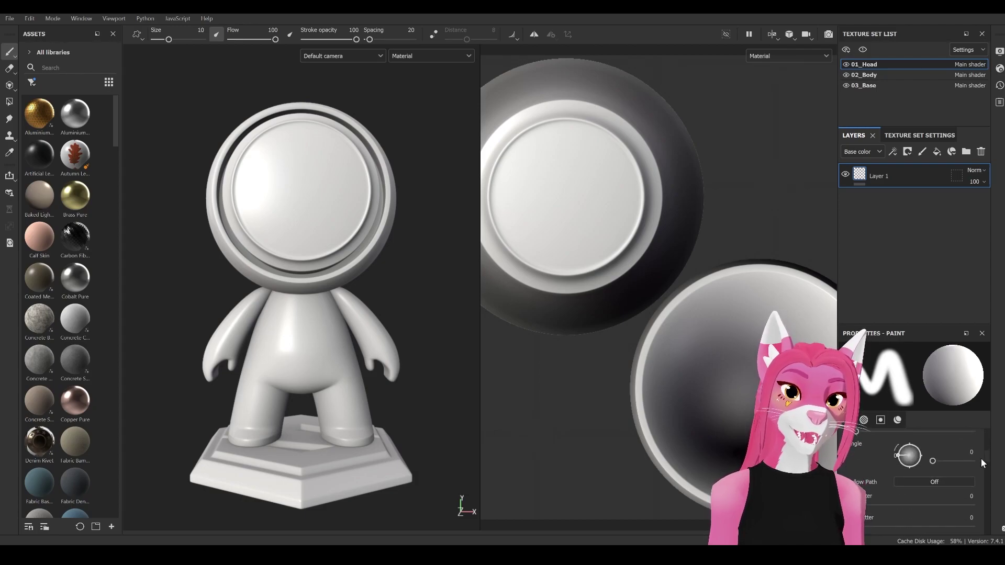
{"action": "left_click_drag", "start_coordinate": [981, 459], "coordinate": [976, 498]}
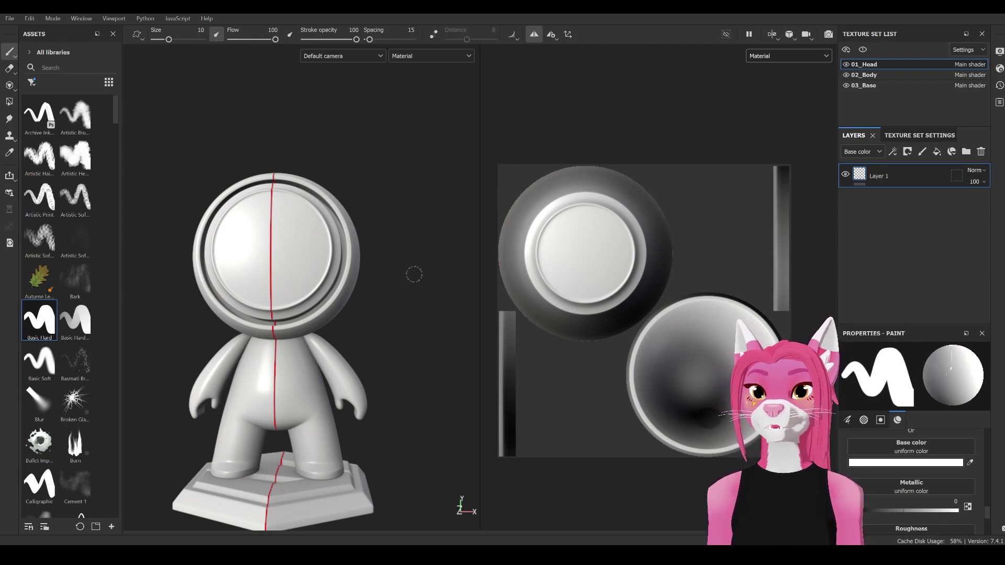
- Orbit, zoom and reframe the camera to inspect the mannequin's back and front
{"action": "mouse_move", "coordinate": [439, 317]}
{"action": "left_mouse_down", "text": "alt"}
{"action": "mouse_move", "coordinate": [100, 323]}
{"action": "mouse_move", "coordinate": [381, 417]}
{"action": "mouse_move", "coordinate": [357, 195]}
{"action": "mouse_move", "coordinate": [445, 326]}
{"action": "left_mouse_up", "text": "alt"}
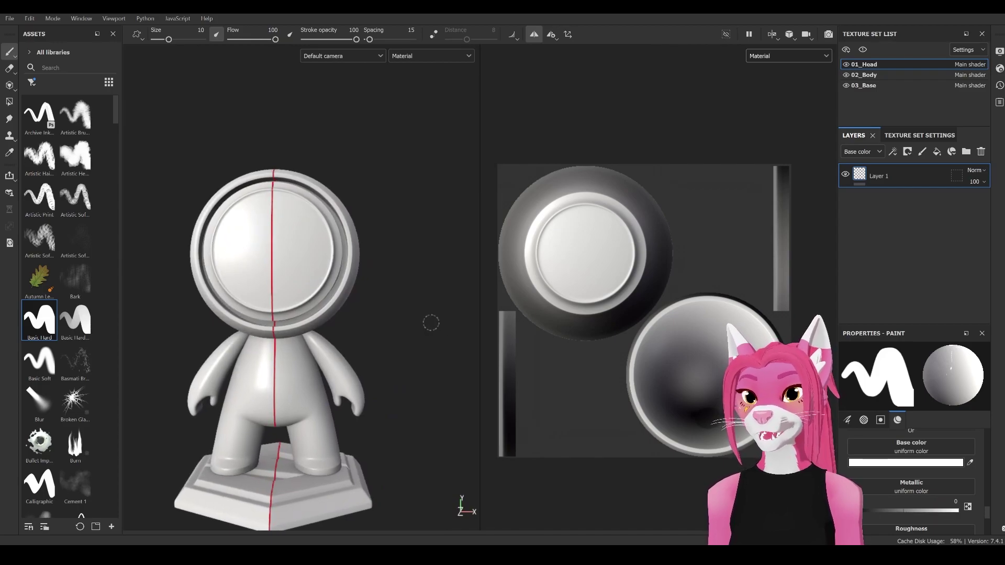
{"action": "key", "text": "alt"}
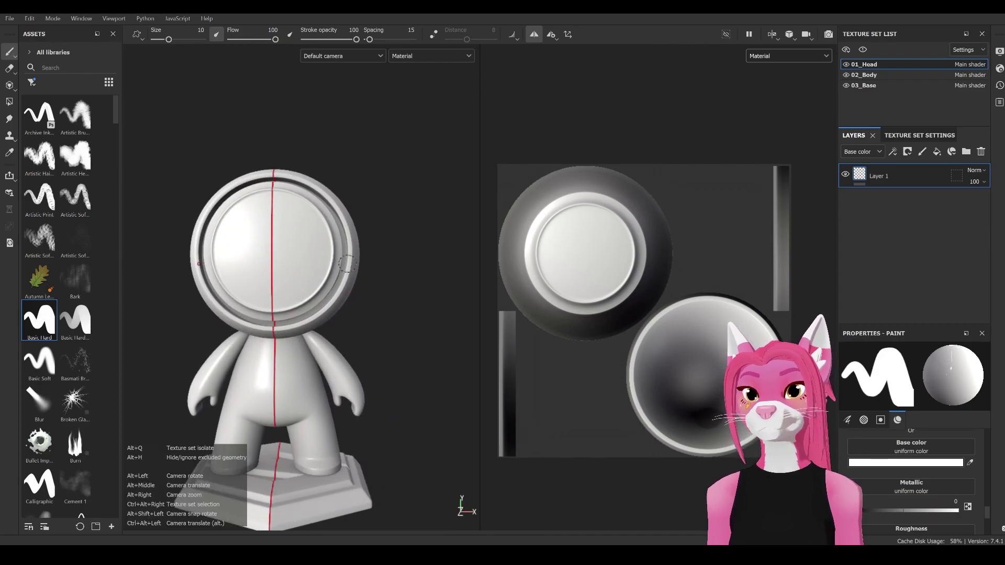
{"action": "mouse_move", "coordinate": [282, 213]}
{"action": "left_mouse_down", "text": "alt"}
{"action": "mouse_move", "coordinate": [343, 430]}
{"action": "mouse_move", "coordinate": [341, 325]}
{"action": "left_mouse_up", "text": "alt"}
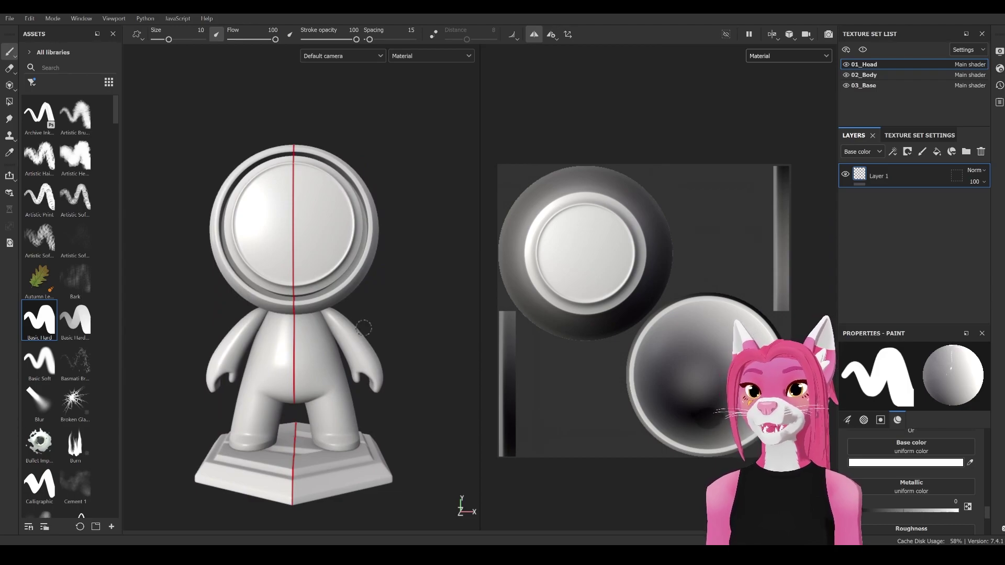
{"action": "key", "text": "alt"}
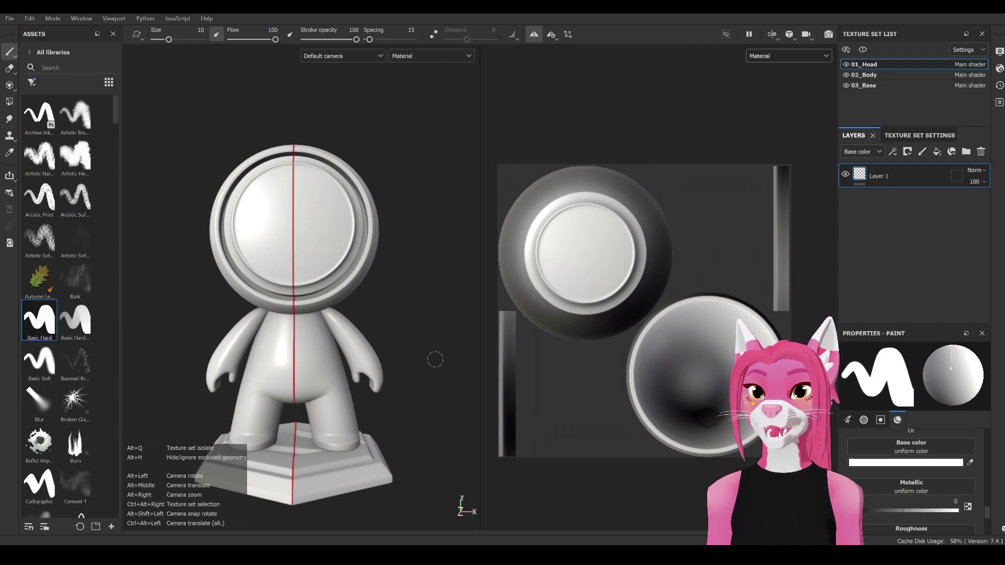
{"action": "right_click_drag", "start_coordinate": [435, 360], "coordinate": [353, 357], "text": "alt"}
{"action": "left_click_drag", "start_coordinate": [353, 357], "coordinate": [387, 396], "text": "alt"}
{"action": "right_click_drag", "start_coordinate": [388, 396], "coordinate": [393, 372], "text": "alt"}
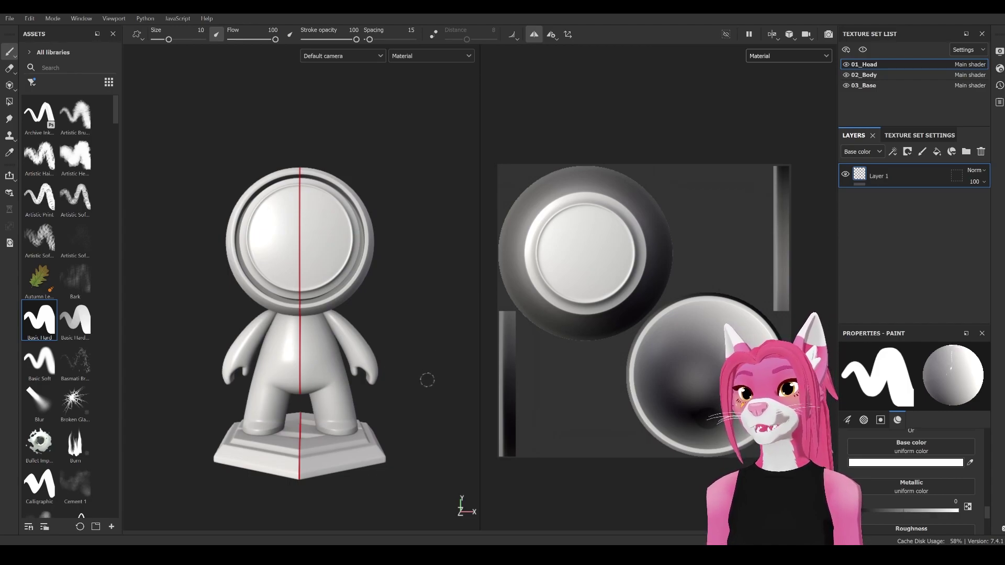
{"action": "left_click_drag", "start_coordinate": [377, 279], "coordinate": [315, 376], "text": "alt"}
{"action": "middle_click_drag", "start_coordinate": [315, 375], "coordinate": [246, 375], "text": "alt"}
{"action": "left_click_drag", "start_coordinate": [246, 374], "coordinate": [368, 381], "text": "alt"}
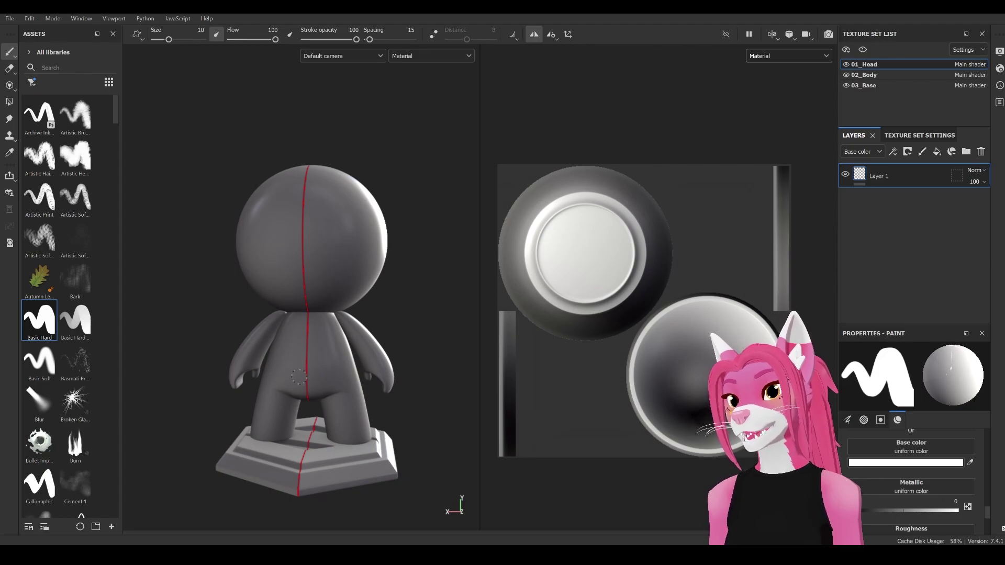
- Rotate the environment lighting with a Shift-drag and orbit back to a front view
{"action": "key", "text": "shift"}
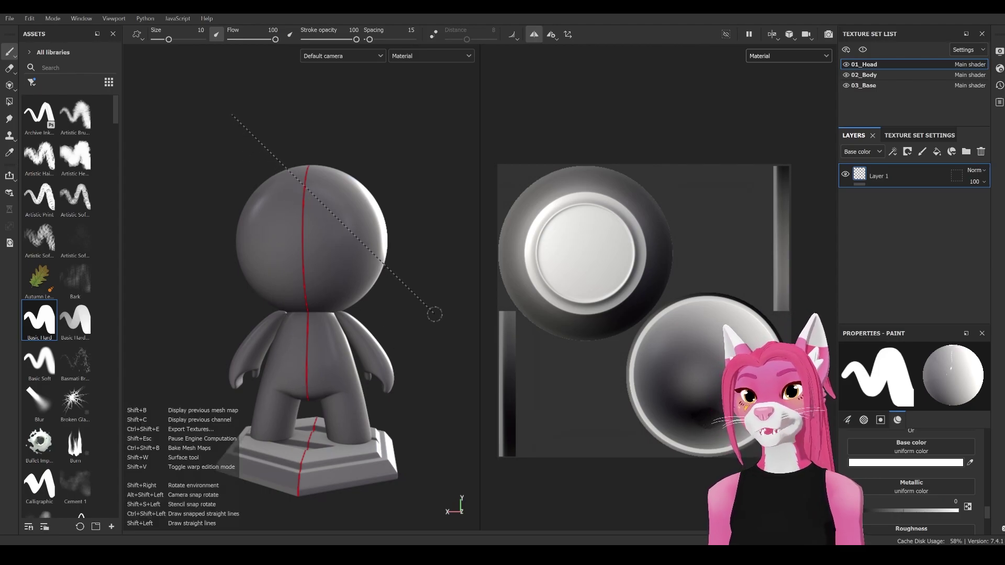
{"action": "right_click_drag", "start_coordinate": [448, 300], "coordinate": [403, 314], "text": "shift"}
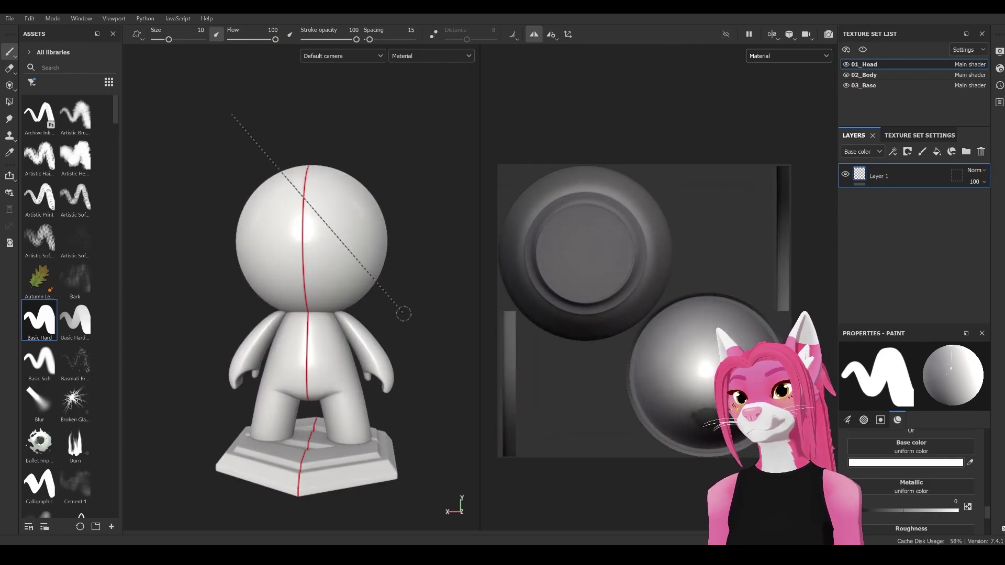
{"action": "left_click_drag", "start_coordinate": [401, 406], "coordinate": [446, 393], "text": "alt"}
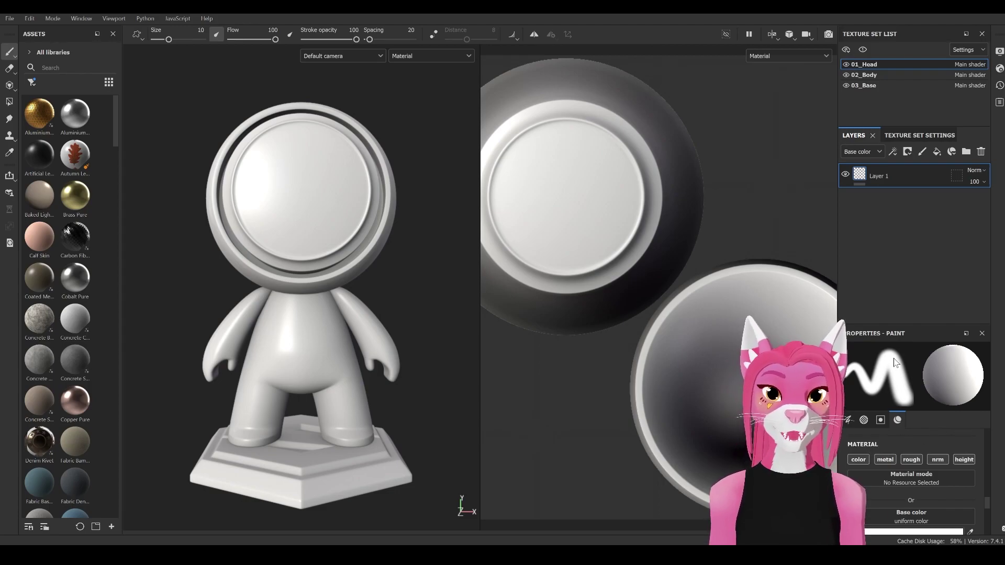
- Add a fill layer above Layer 1 with a bright red base colour
{"action": "left_click", "coordinate": [937, 151]}
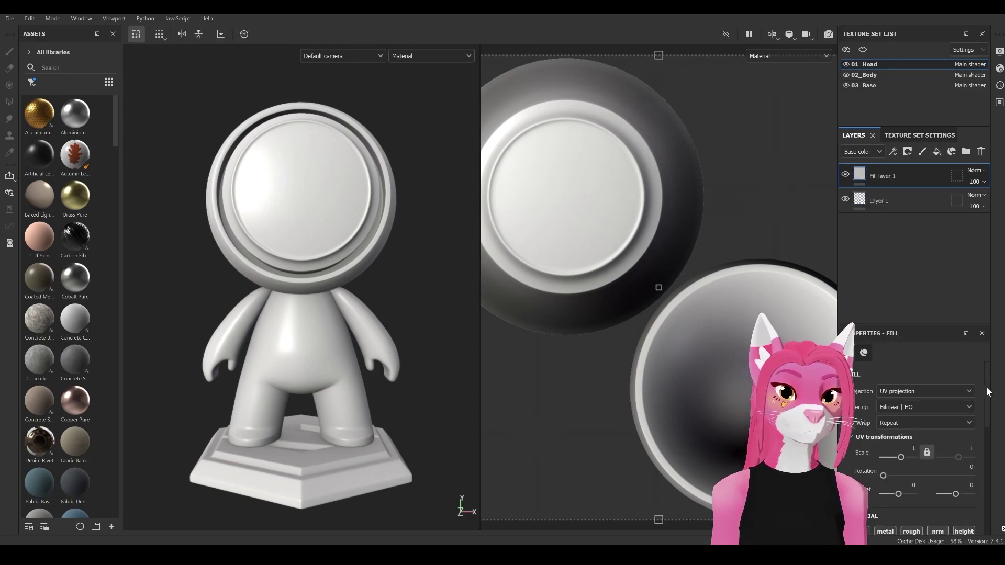
{"action": "scroll", "coordinate": [988, 406], "scroll_direction": "down", "scroll_amount": 1}
{"action": "scroll", "coordinate": [987, 414], "scroll_direction": "down", "scroll_amount": 6}
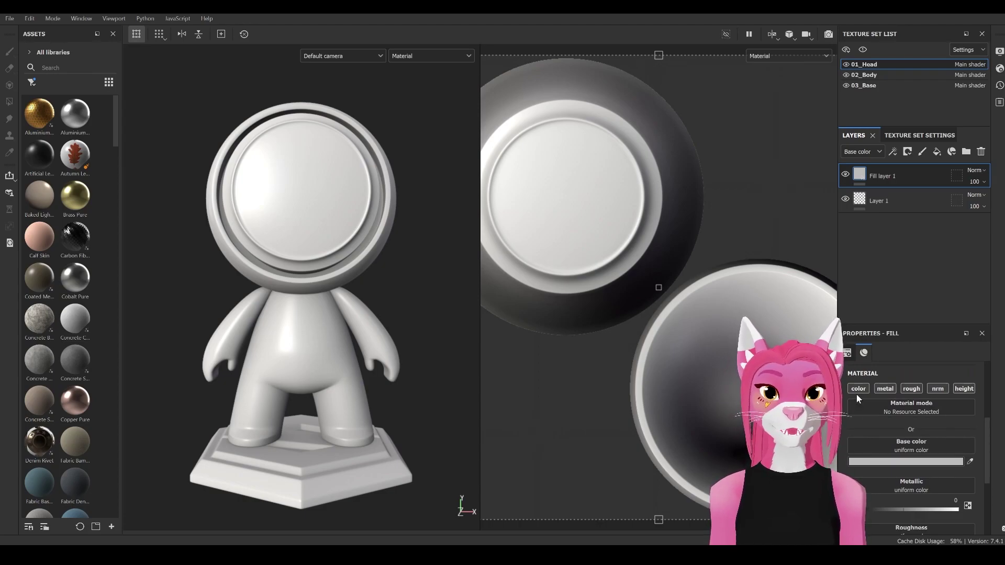
{"action": "left_click", "coordinate": [884, 460]}
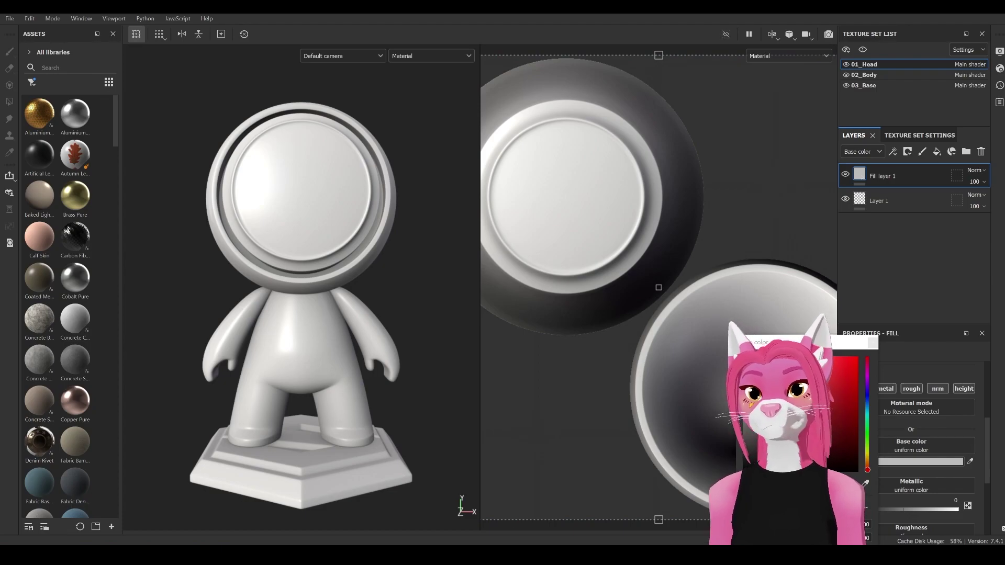
{"action": "left_click", "coordinate": [859, 361]}
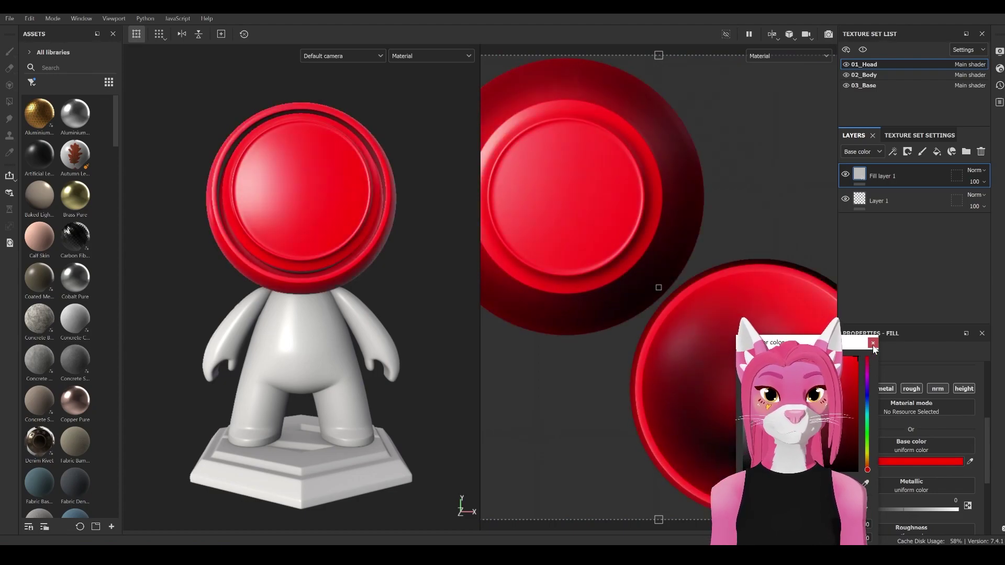
{"action": "left_click", "coordinate": [873, 344]}
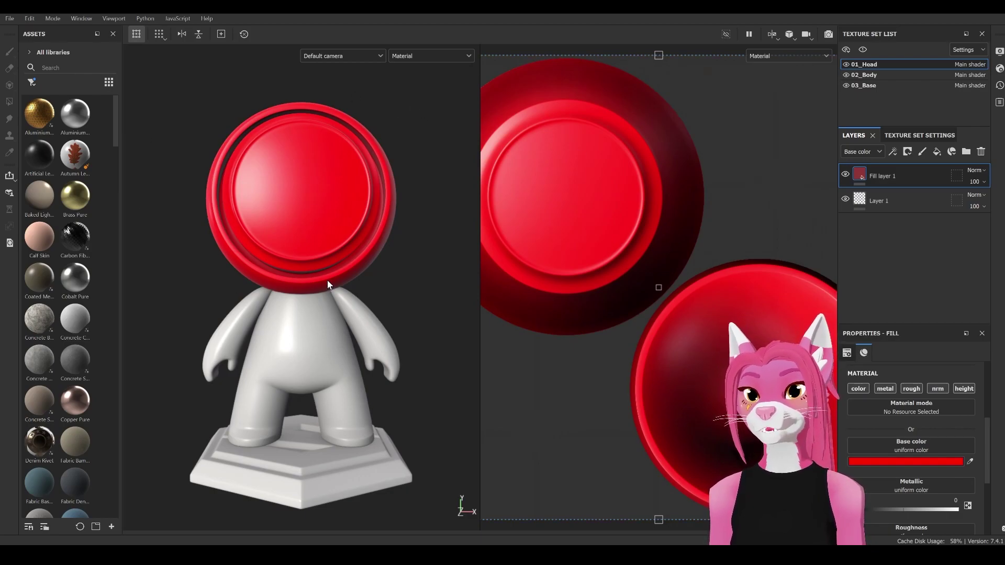
- Test the red fill at full metallic, then return Metallic to nearly 0
{"action": "left_click_drag", "start_coordinate": [983, 414], "coordinate": [986, 448]}
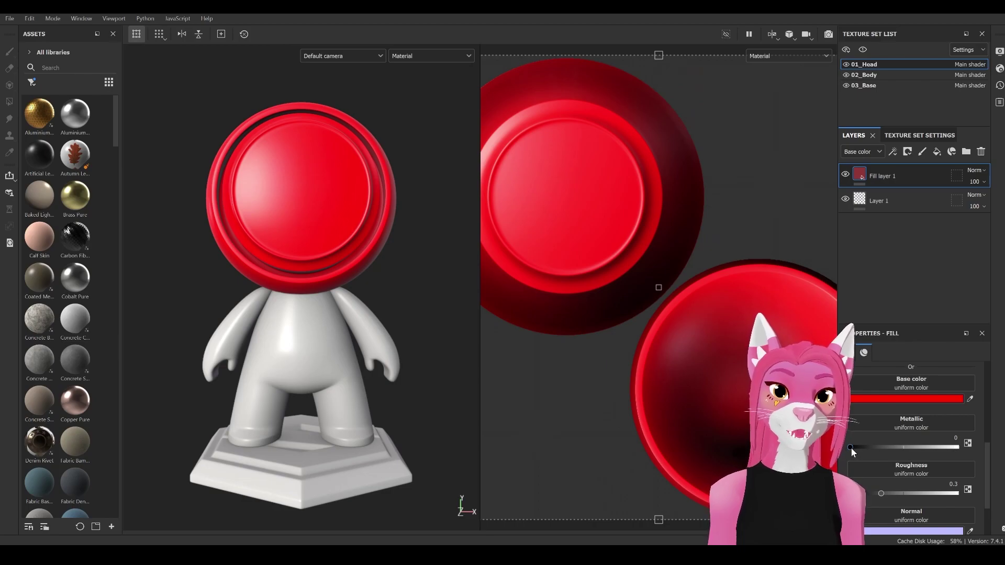
{"action": "left_click_drag", "start_coordinate": [850, 447], "coordinate": [867, 448]}
{"action": "left_click_drag", "start_coordinate": [922, 449], "coordinate": [969, 442]}
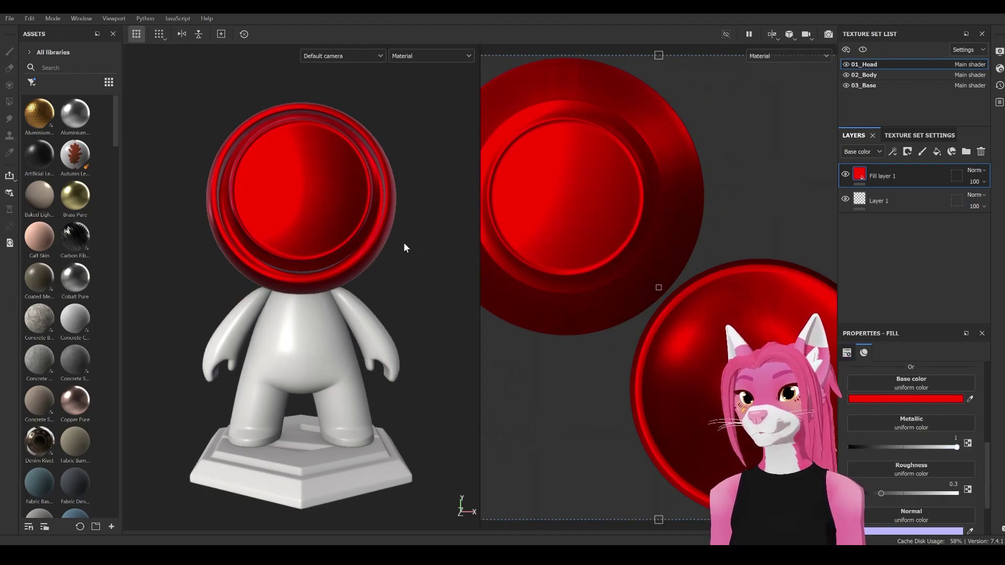
{"action": "left_click_drag", "start_coordinate": [411, 210], "coordinate": [407, 230], "text": "alt"}
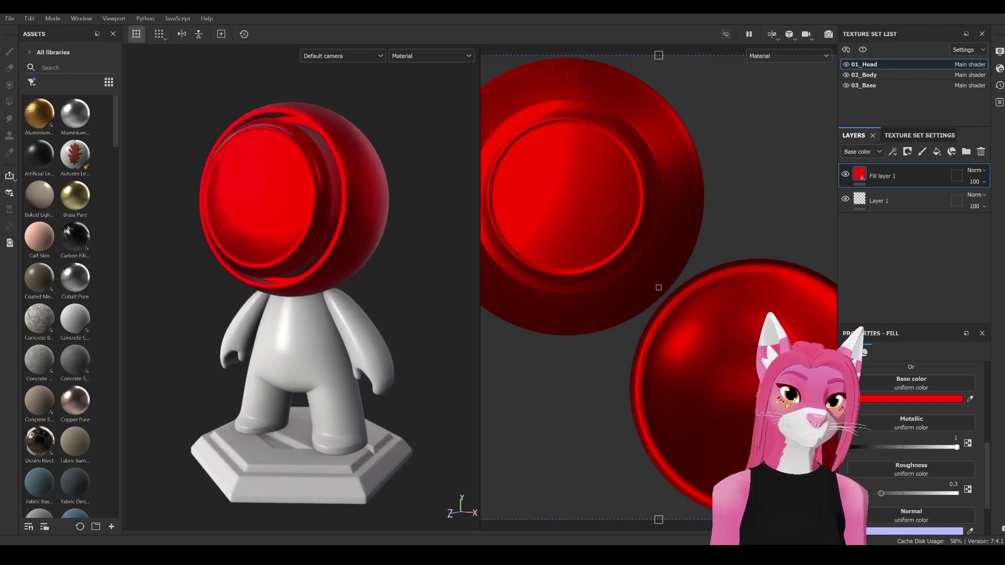
{"action": "left_click_drag", "start_coordinate": [955, 447], "coordinate": [852, 448]}
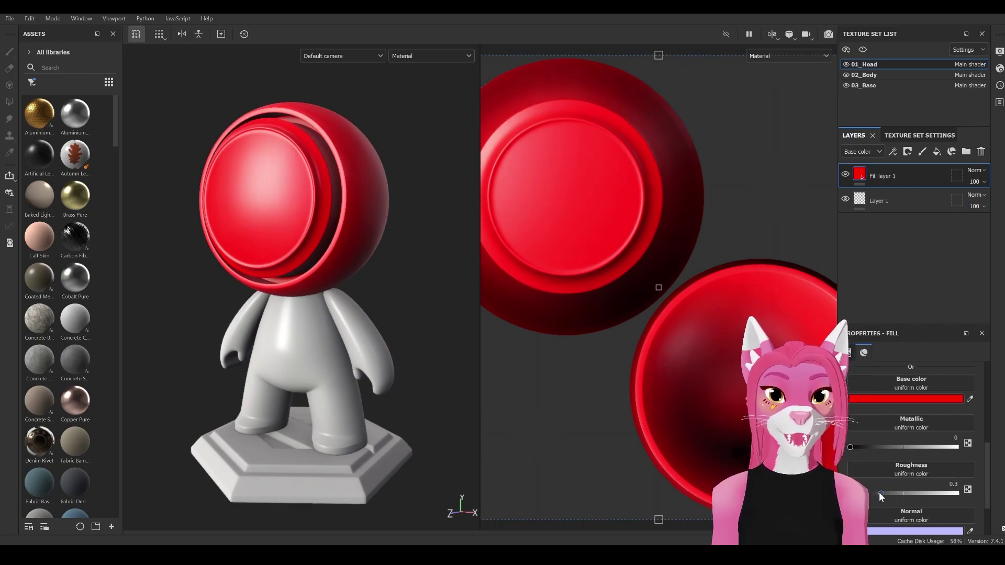
- Sweep the red fill's roughness from 0 to 1 and settle it at 0.4952
{"action": "left_click_drag", "start_coordinate": [881, 493], "coordinate": [850, 493]}
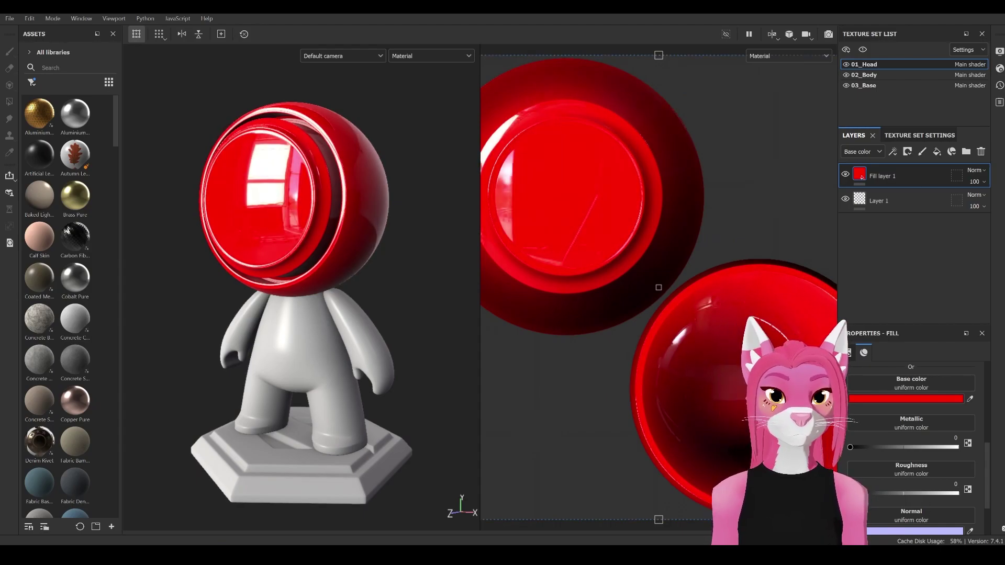
{"action": "left_click_drag", "start_coordinate": [853, 494], "coordinate": [965, 494]}
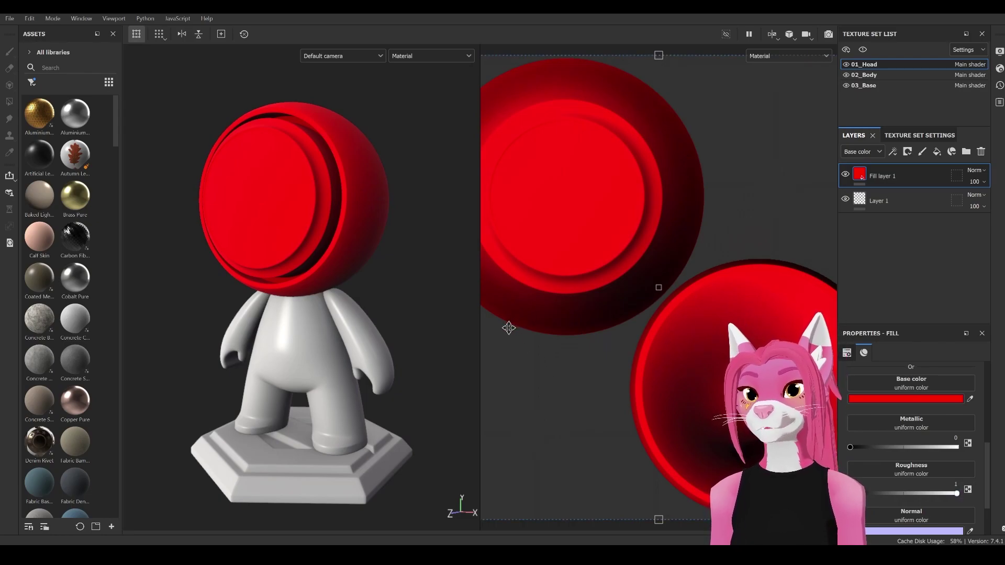
{"action": "left_click", "coordinate": [920, 494]}
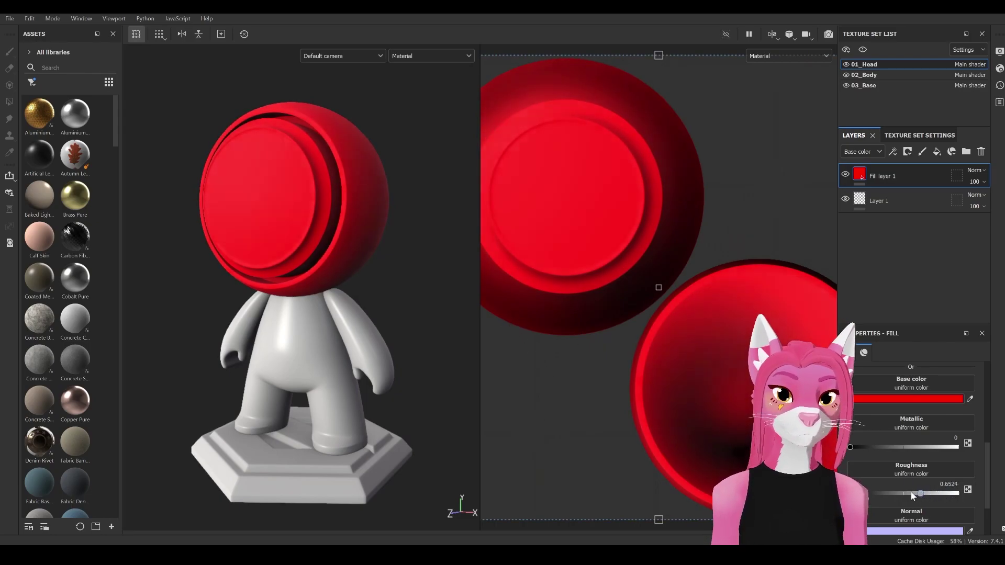
{"action": "left_click_drag", "start_coordinate": [911, 493], "coordinate": [901, 493]}
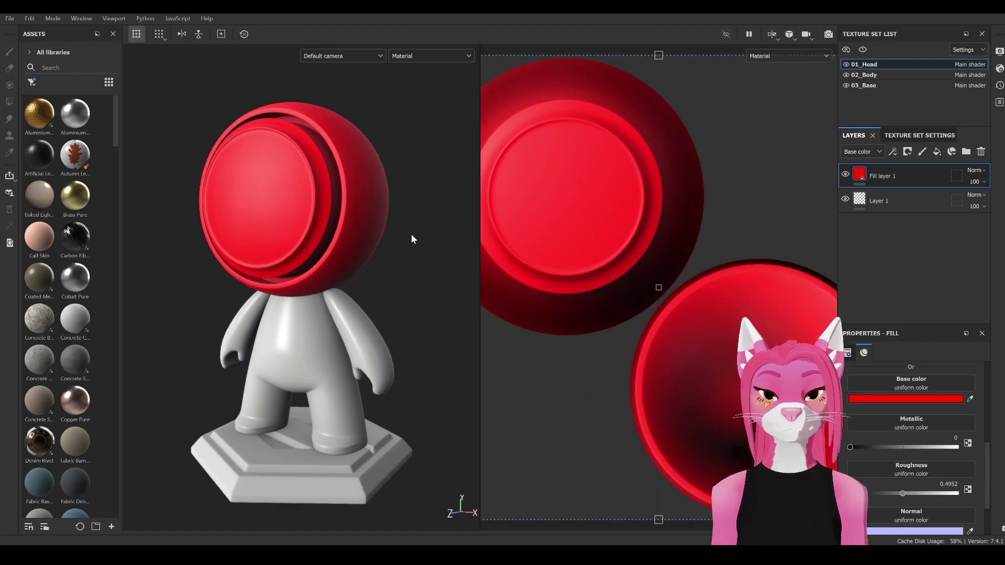
- Frame the model with F and zoom in so the head fills the centred view
{"action": "key", "text": "f"}
{"action": "right_click_drag", "start_coordinate": [415, 246], "coordinate": [426, 297], "text": "alt"}
{"action": "middle_click_drag", "start_coordinate": [422, 300], "coordinate": [440, 313]}
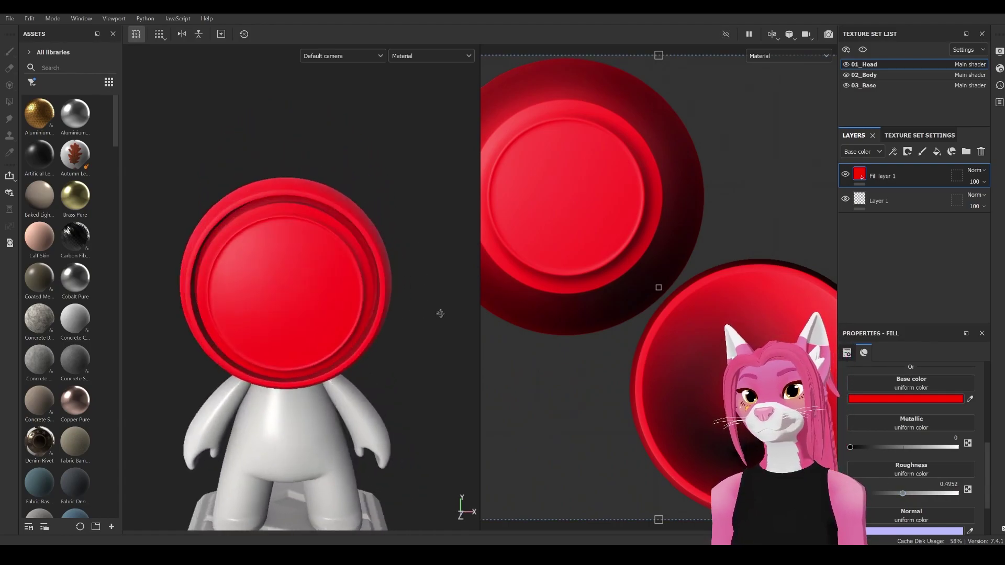
{"action": "left_click_drag", "start_coordinate": [440, 313], "coordinate": [448, 313], "text": "alt"}
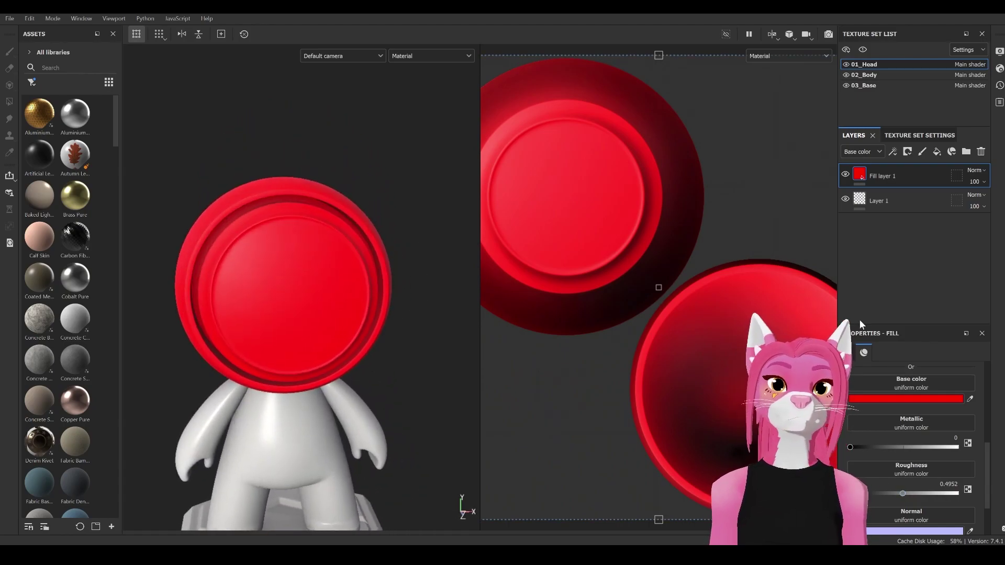
- Delete Fill layer 1 and add a blank paint Layer 2 above Layer 1
{"action": "left_click", "coordinate": [981, 153]}
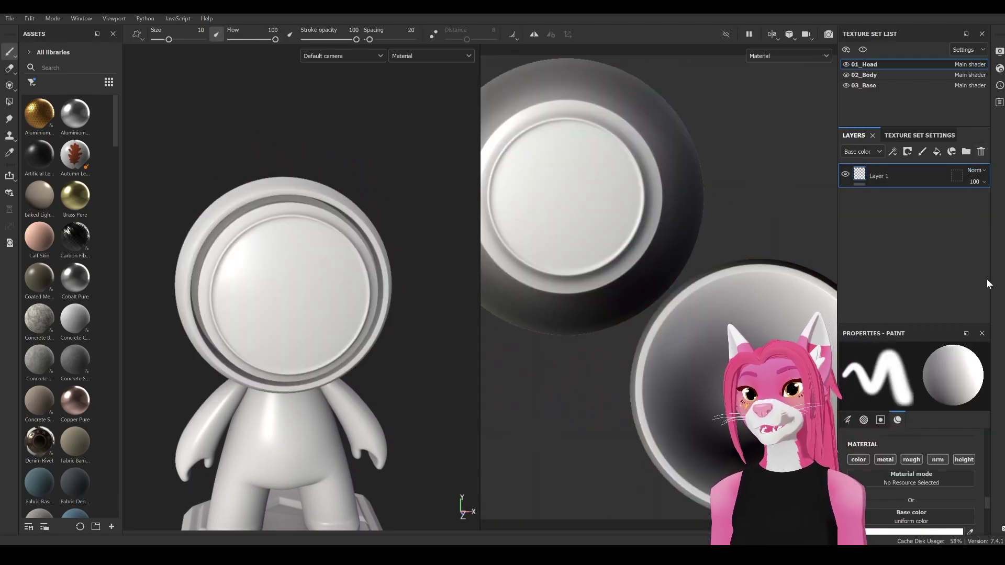
{"action": "left_click", "coordinate": [922, 153]}
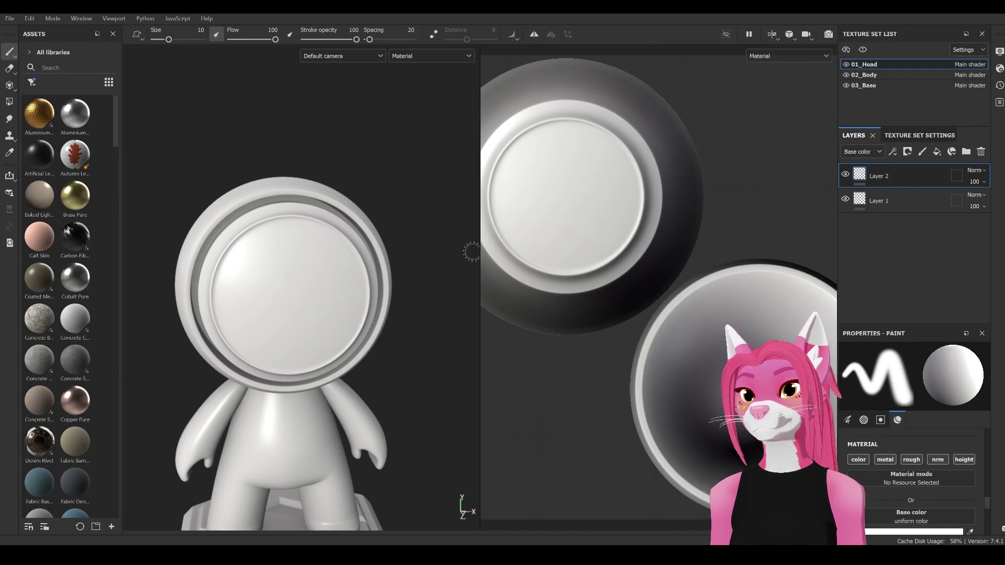
{"action": "left_click_drag", "start_coordinate": [410, 323], "coordinate": [401, 307], "text": "alt"}
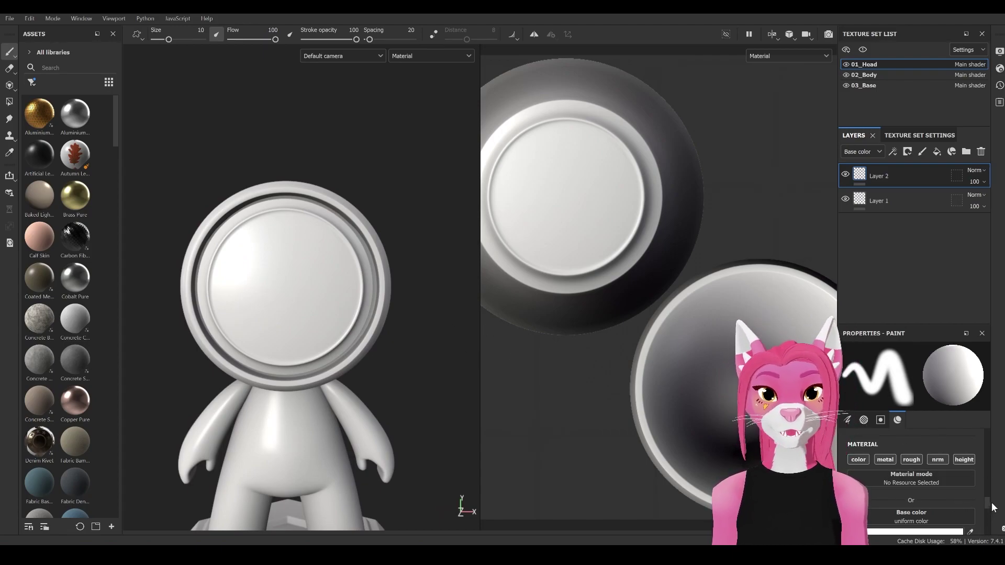
{"action": "scroll", "coordinate": [945, 479], "scroll_direction": "down", "scroll_amount": 2}
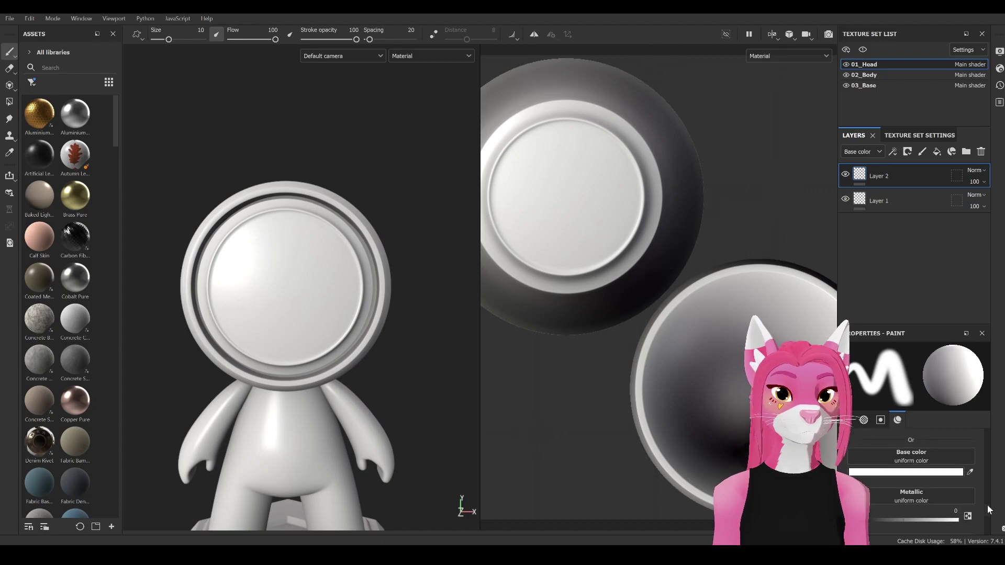
- Set the brush to blue with Metallic 1 and paint an S-shaped stroke across the face
{"action": "left_click", "coordinate": [944, 473]}
{"action": "left_click", "coordinate": [912, 296]}
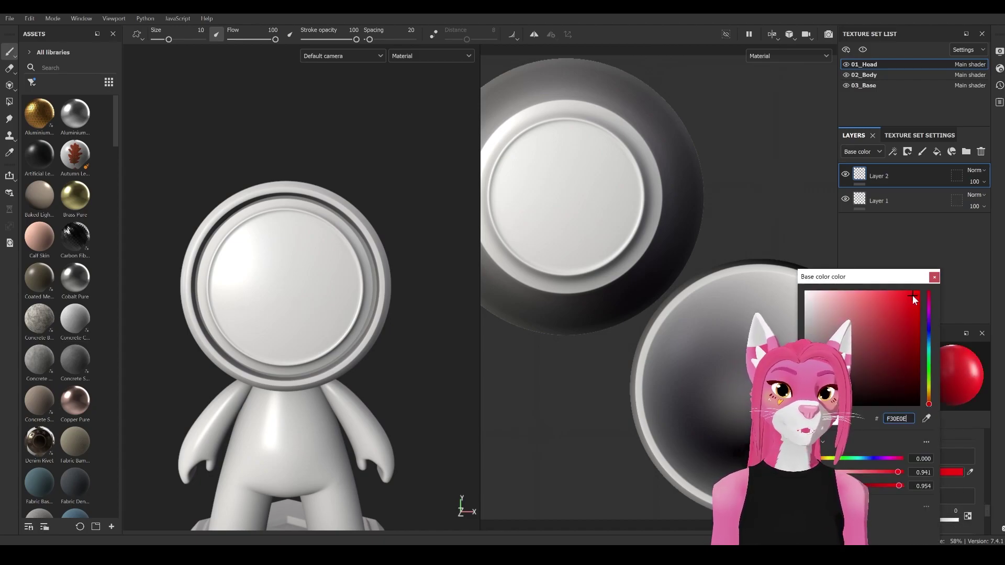
{"action": "left_click", "coordinate": [928, 328]}
{"action": "left_click", "coordinate": [935, 277]}
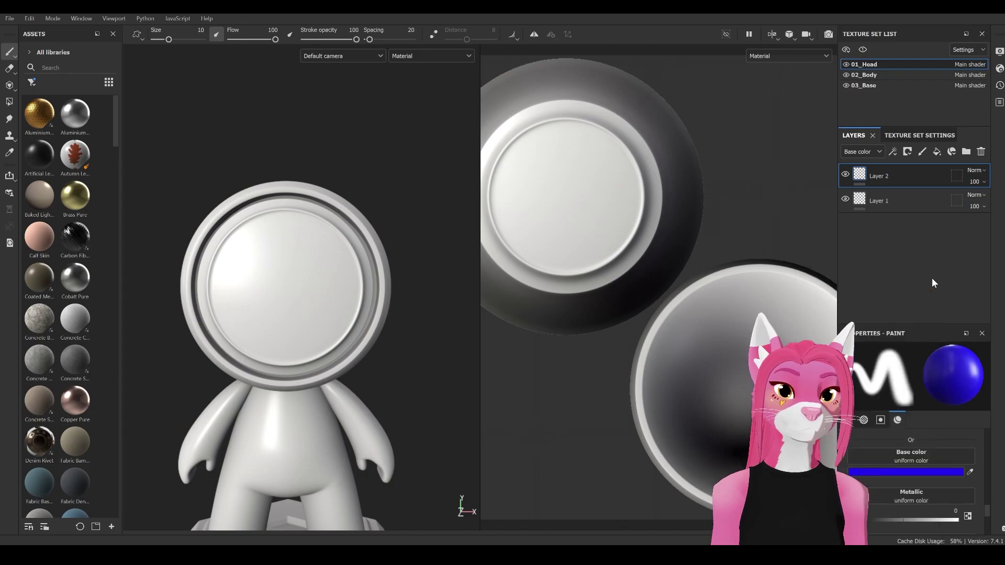
{"action": "left_click_drag", "start_coordinate": [903, 519], "coordinate": [955, 520]}
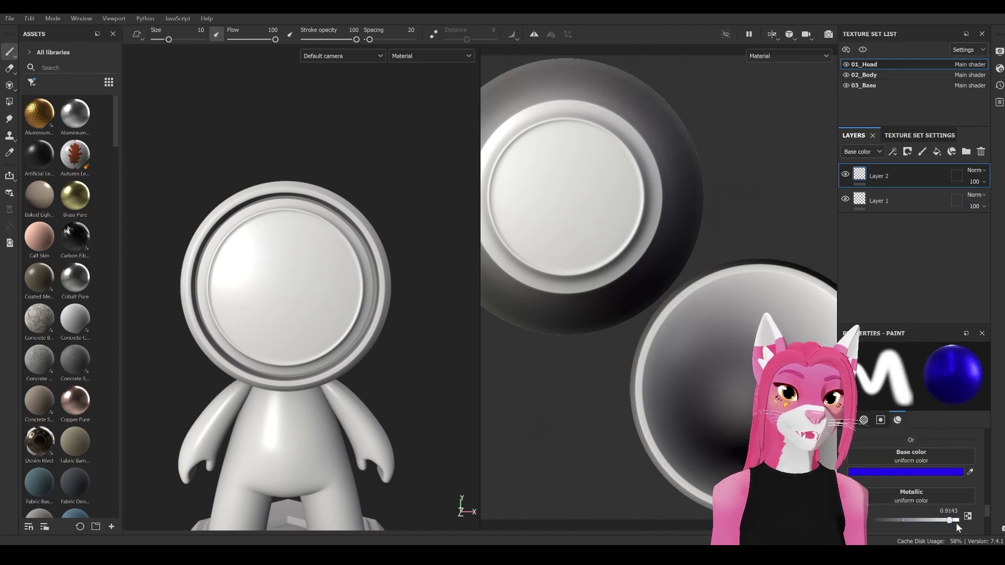
{"action": "left_click", "coordinate": [321, 251]}
{"action": "mouse_move", "coordinate": [321, 251]}
{"action": "left_mouse_down"}
{"action": "mouse_move", "coordinate": [294, 242]}
{"action": "mouse_move", "coordinate": [241, 248]}
{"action": "mouse_move", "coordinate": [244, 283]}
{"action": "mouse_move", "coordinate": [298, 285]}
{"action": "mouse_move", "coordinate": [320, 314]}
{"action": "mouse_move", "coordinate": [254, 321]}
{"action": "mouse_move", "coordinate": [266, 346]}
{"action": "left_mouse_up"}
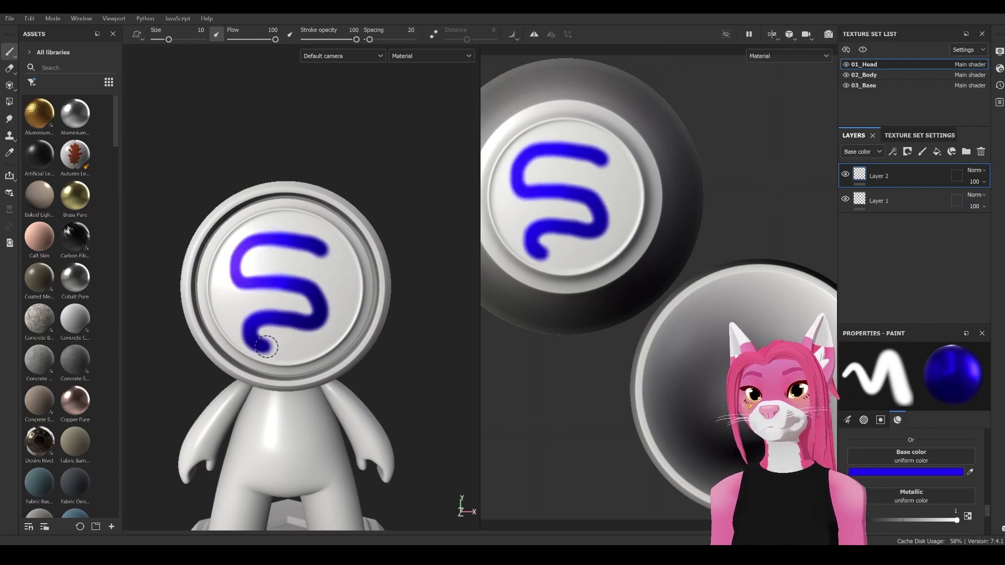
- Switch the brush to green 2DF00E, Metallic 0, roughness 0.0143, and paint over the blue S
{"action": "left_click", "coordinate": [927, 471]}
{"action": "left_click", "coordinate": [911, 370]}
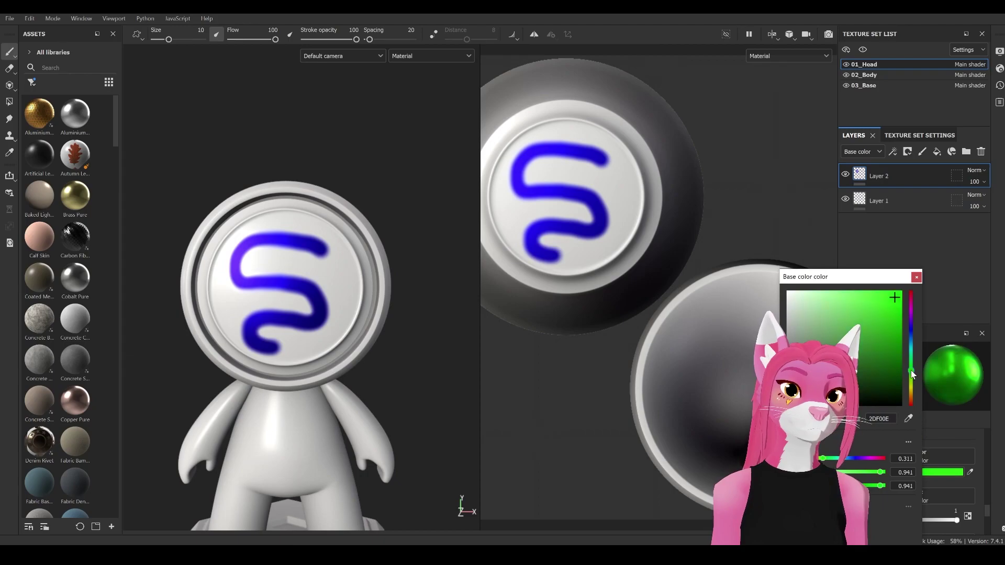
{"action": "left_click", "coordinate": [917, 277]}
{"action": "left_click_drag", "start_coordinate": [930, 515], "coordinate": [864, 518]}
{"action": "left_click_drag", "start_coordinate": [991, 508], "coordinate": [985, 517]}
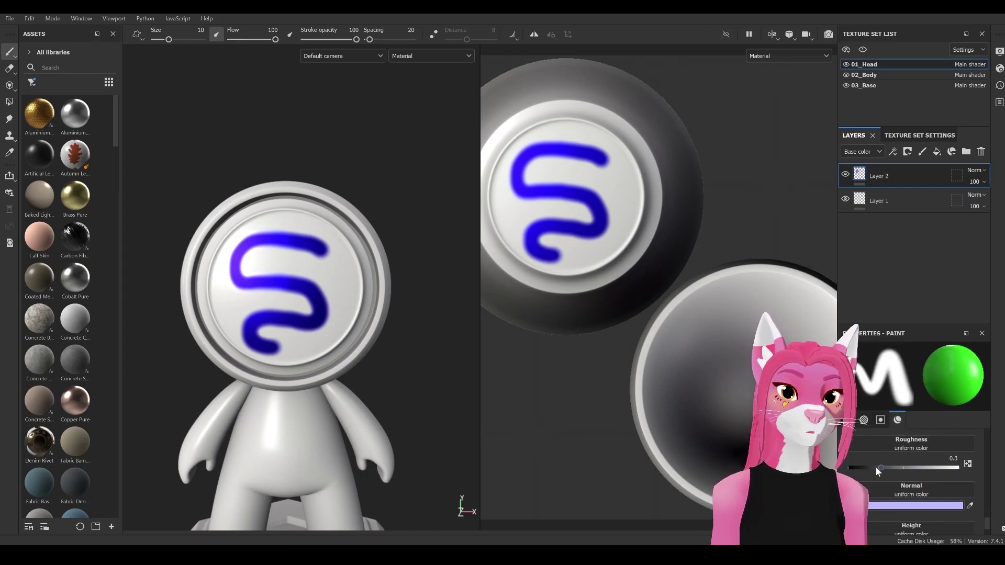
{"action": "left_click_drag", "start_coordinate": [859, 472], "coordinate": [849, 471]}
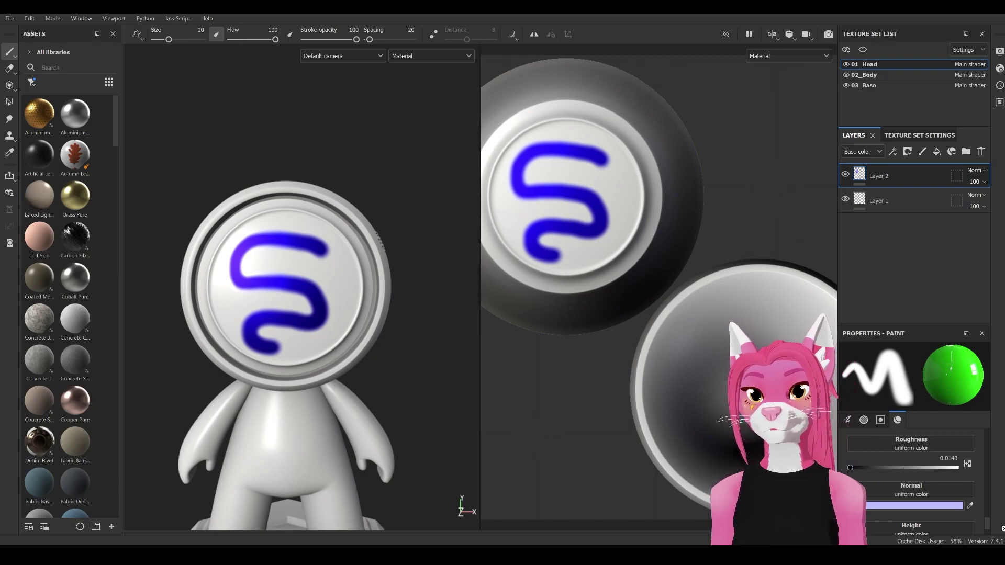
{"action": "mouse_move", "coordinate": [282, 228]}
{"action": "left_mouse_down"}
{"action": "mouse_move", "coordinate": [259, 267]}
{"action": "mouse_move", "coordinate": [344, 287]}
{"action": "mouse_move", "coordinate": [333, 324]}
{"action": "mouse_move", "coordinate": [278, 301]}
{"action": "mouse_move", "coordinate": [222, 296]}
{"action": "mouse_move", "coordinate": [255, 330]}
{"action": "mouse_move", "coordinate": [286, 353]}
{"action": "left_mouse_up"}
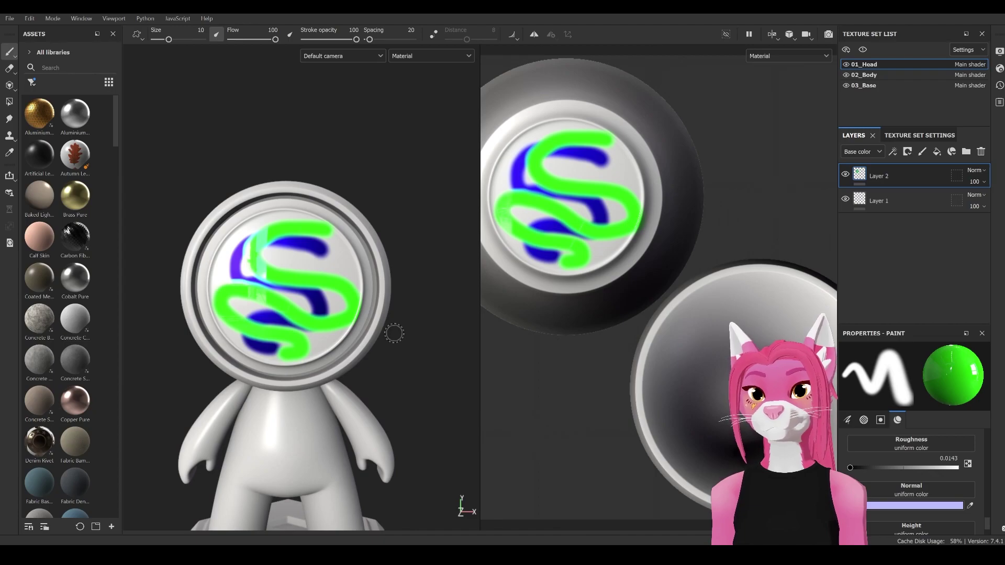